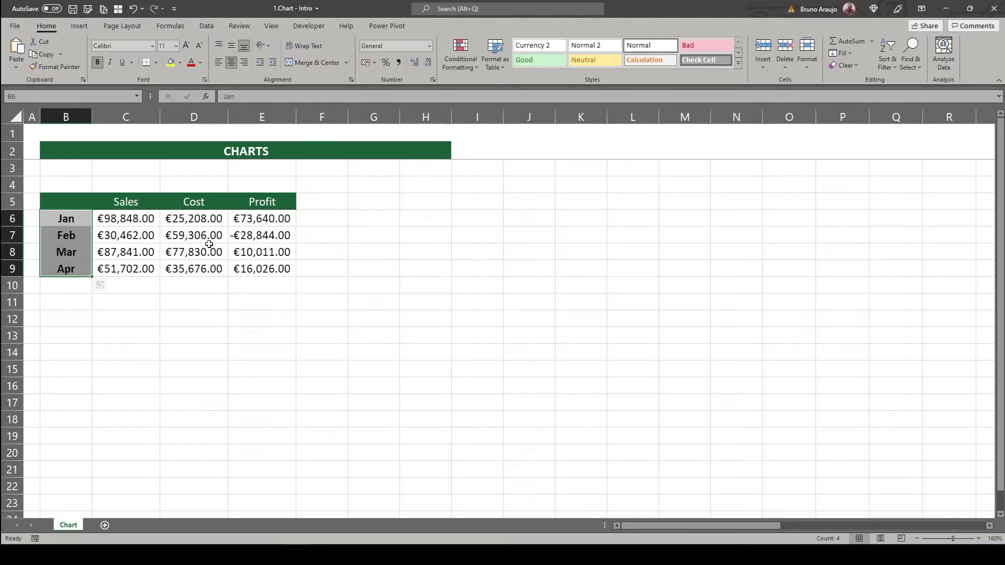
Select the months with their Sales values in B5:C9 and open the Insert Chart dialog
click(151, 234)
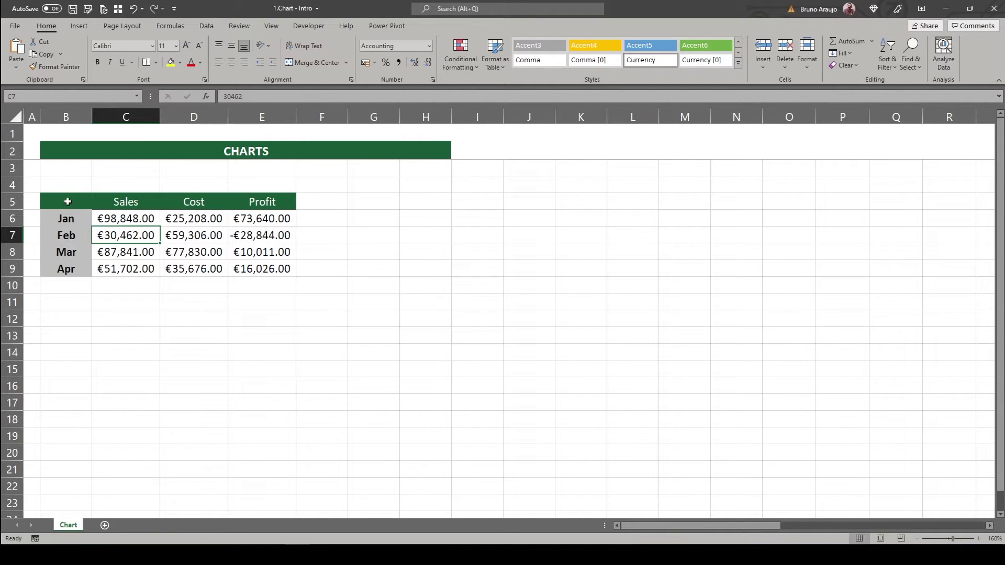
drag(67, 202, 120, 267)
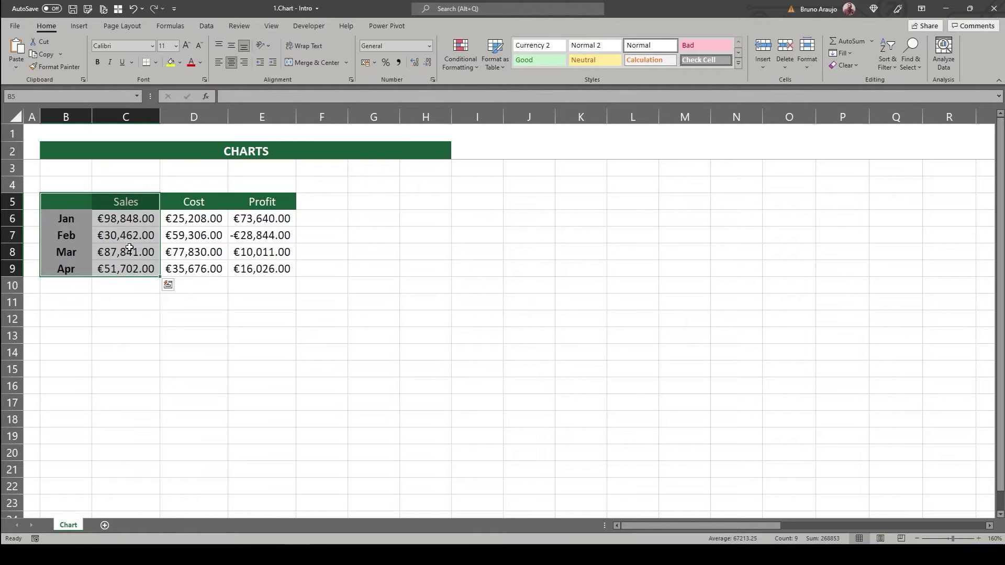
click(80, 26)
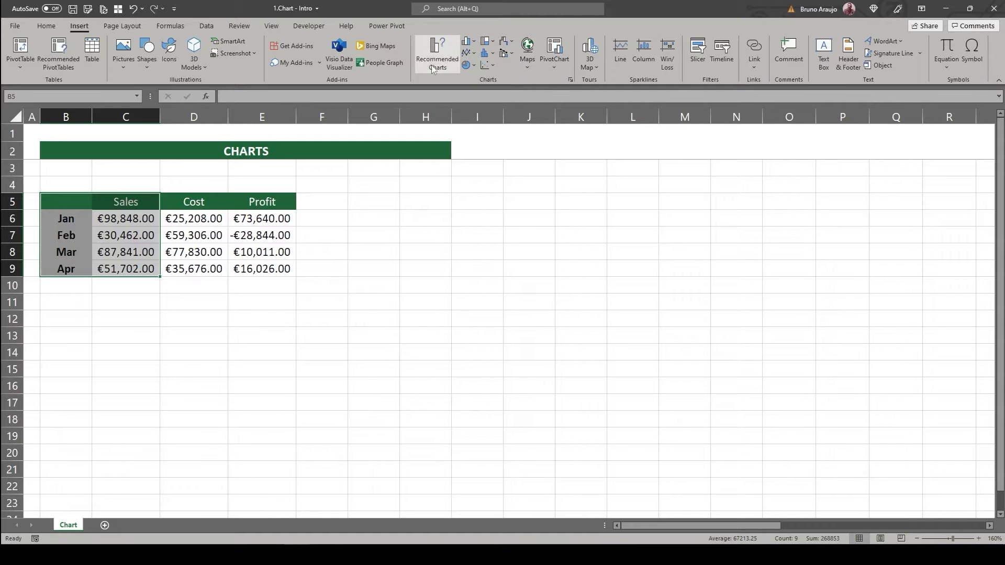
click(570, 79)
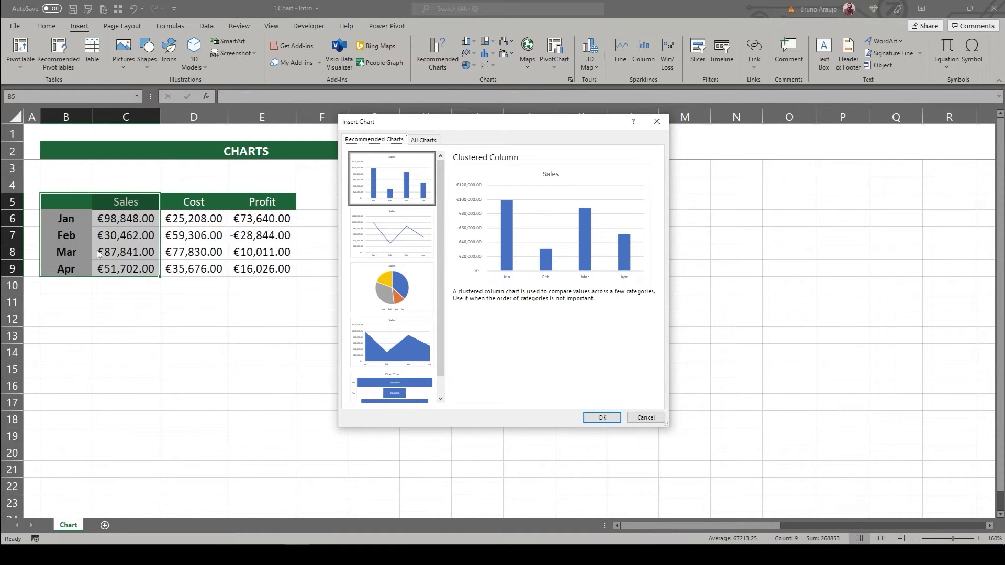
Preview the recommended line, pie, area and funnel charts for the Sales data
click(408, 234)
click(394, 287)
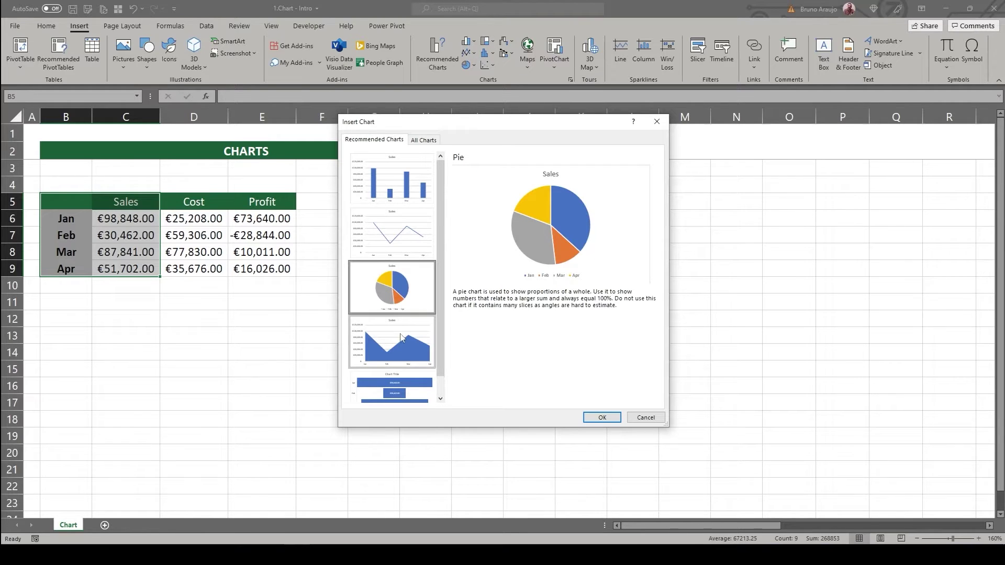
click(403, 342)
click(410, 383)
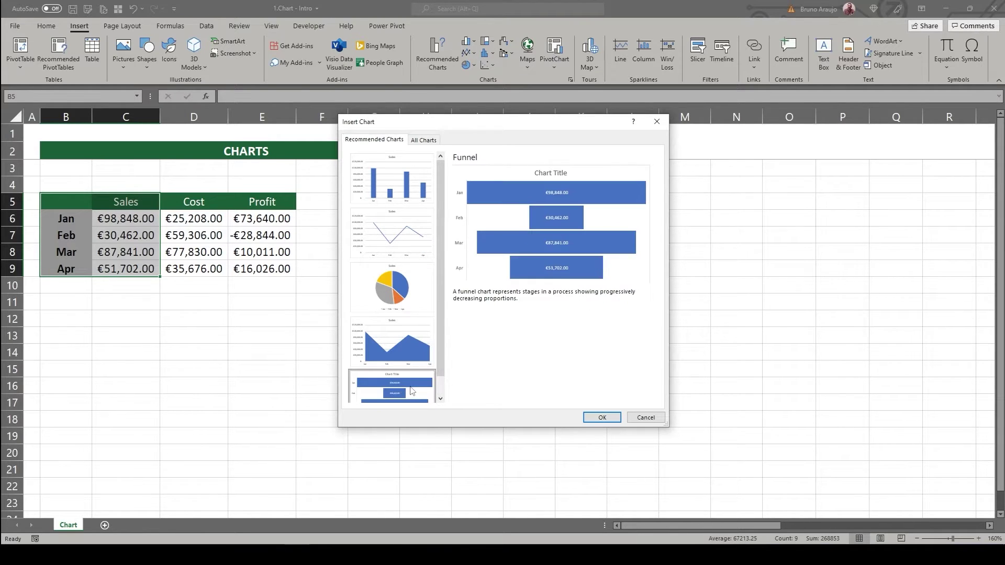
scroll(400, 345, up, 1)
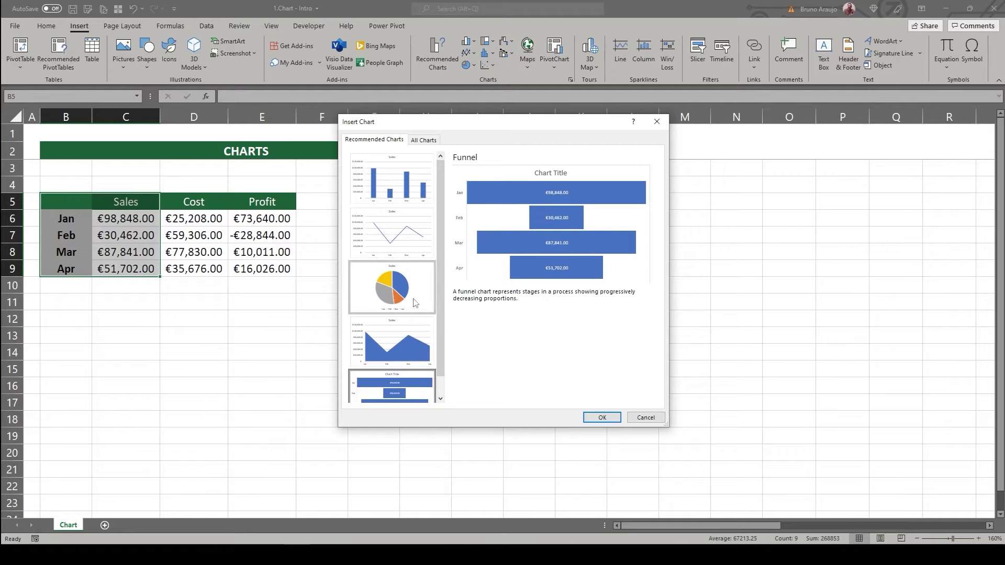
Browse all chart types and examine the clustered, stacked, 100% stacked and 3-D column variants for the Sales data
click(430, 140)
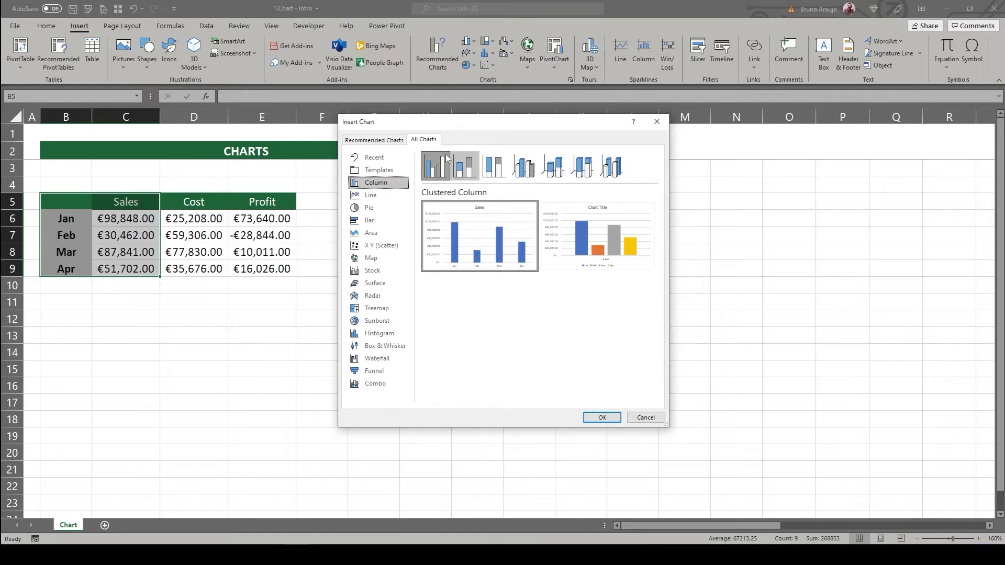
mouse_move(423, 206)
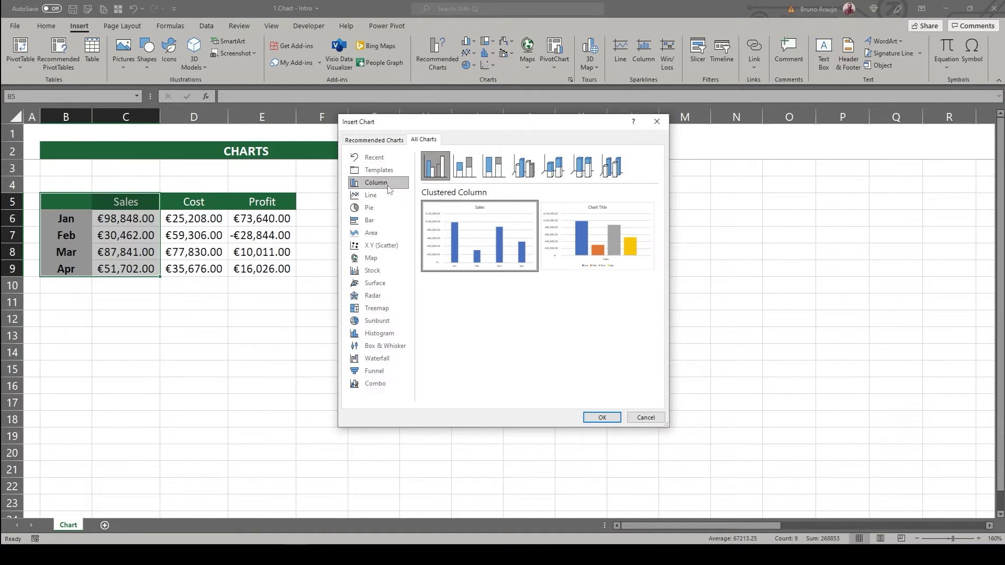
mouse_move(572, 236)
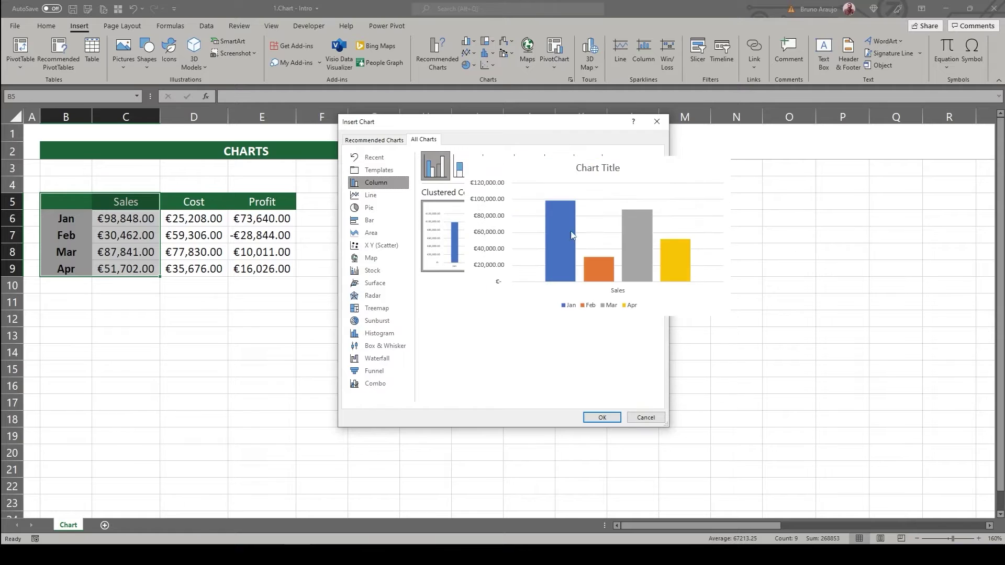
click(462, 169)
click(494, 167)
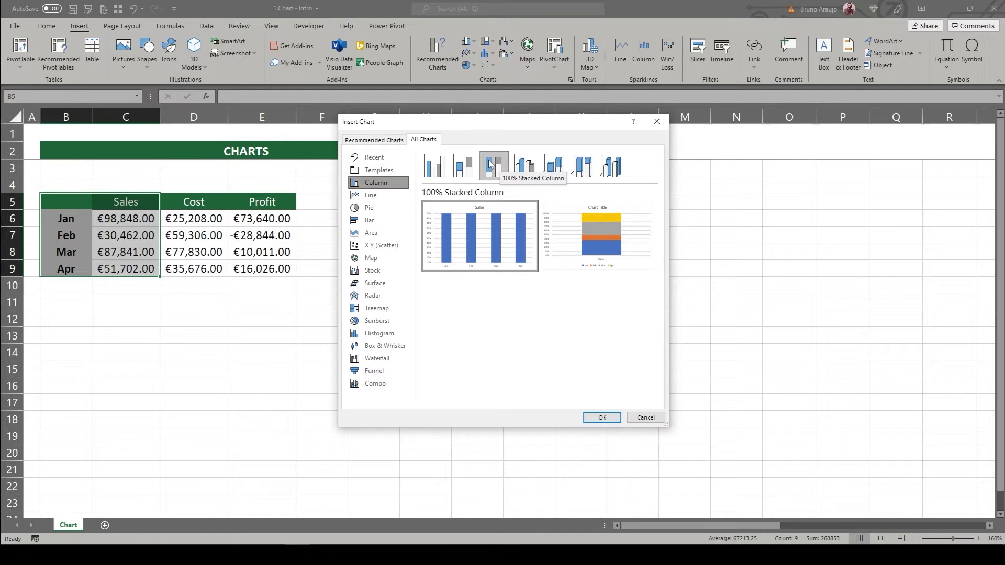
click(522, 165)
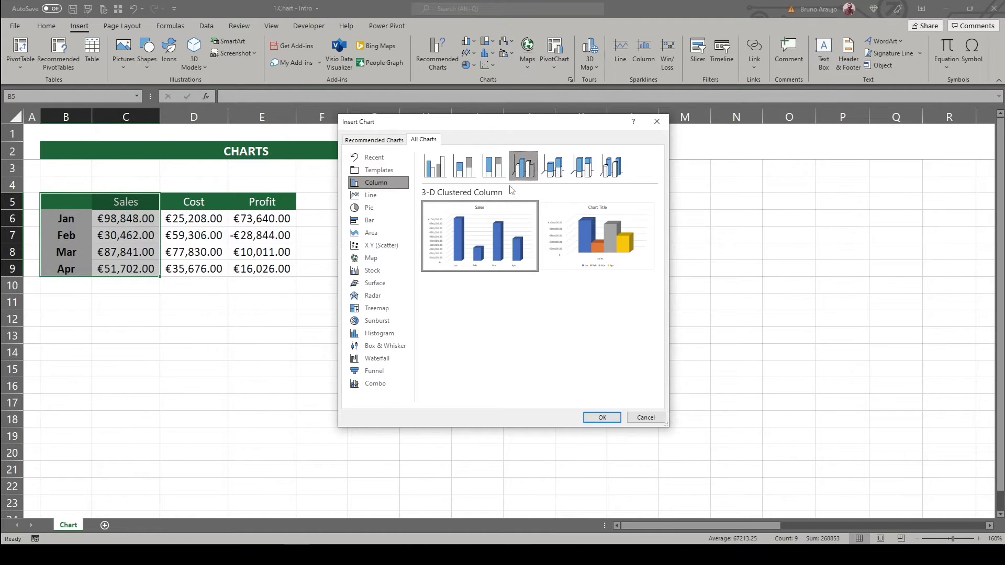
click(555, 166)
mouse_move(586, 222)
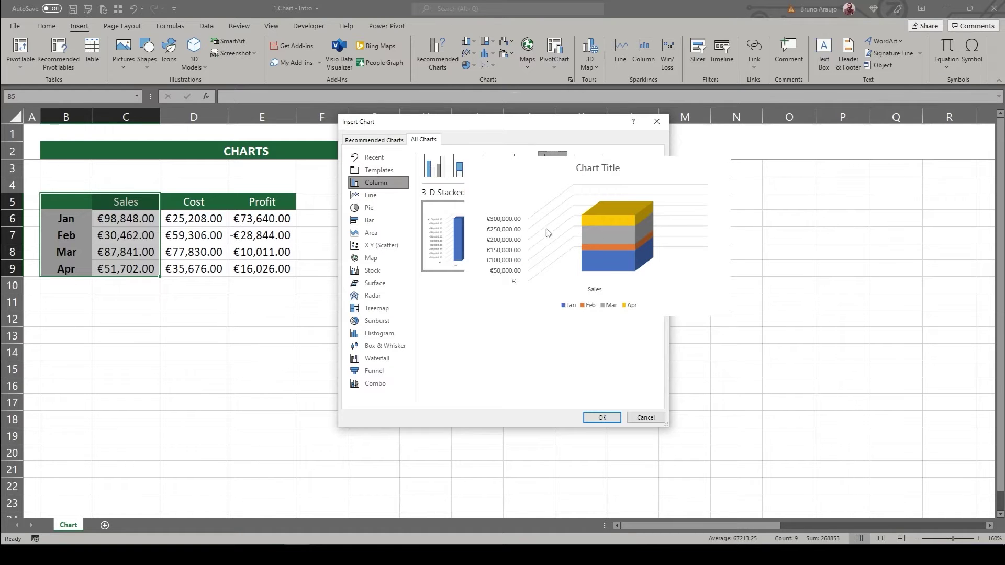
Examine the line chart type and compare the pie and doughnut previews for the Sales data
click(374, 196)
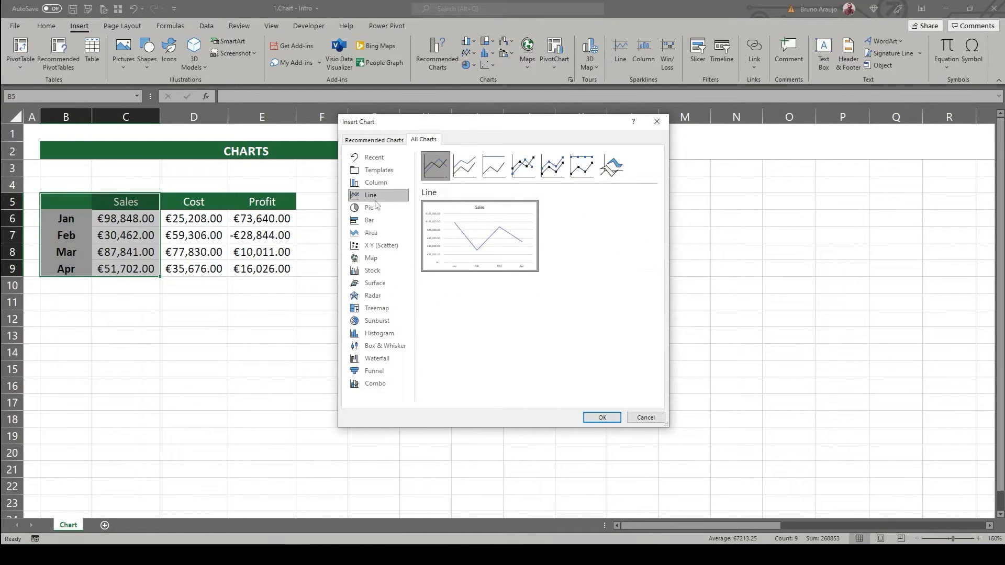
click(378, 208)
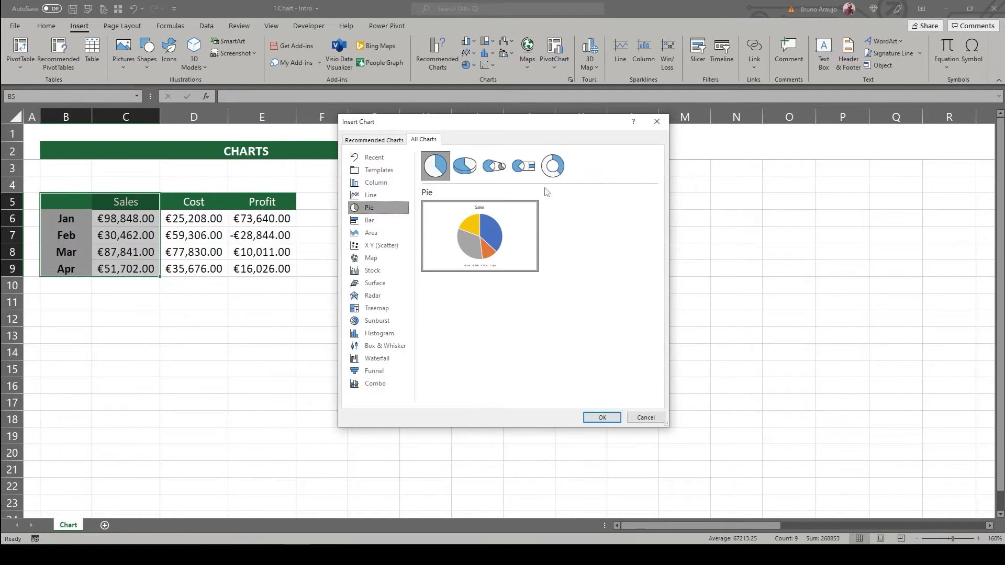
click(565, 172)
mouse_move(467, 228)
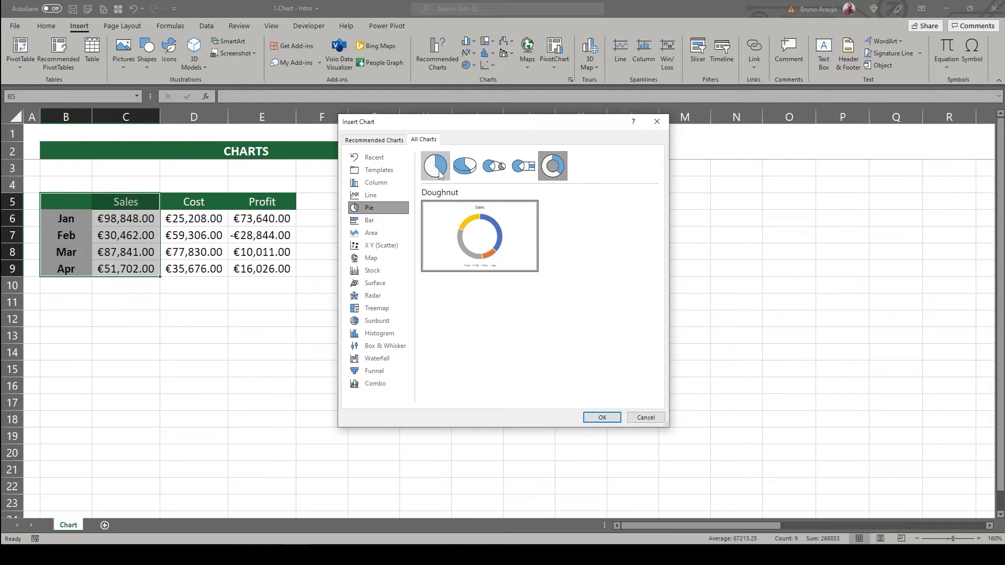
click(438, 174)
mouse_move(482, 233)
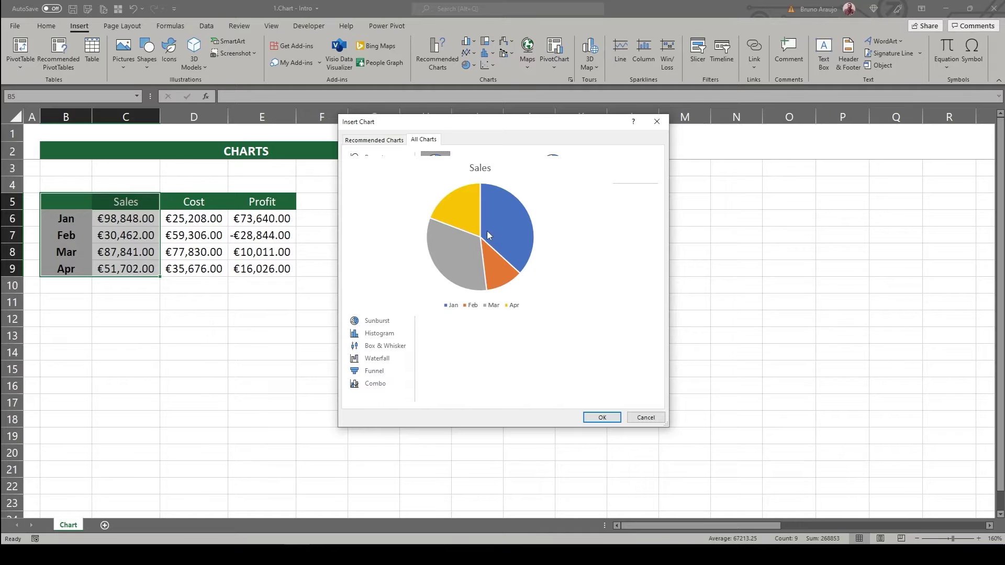
click(560, 169)
mouse_move(490, 230)
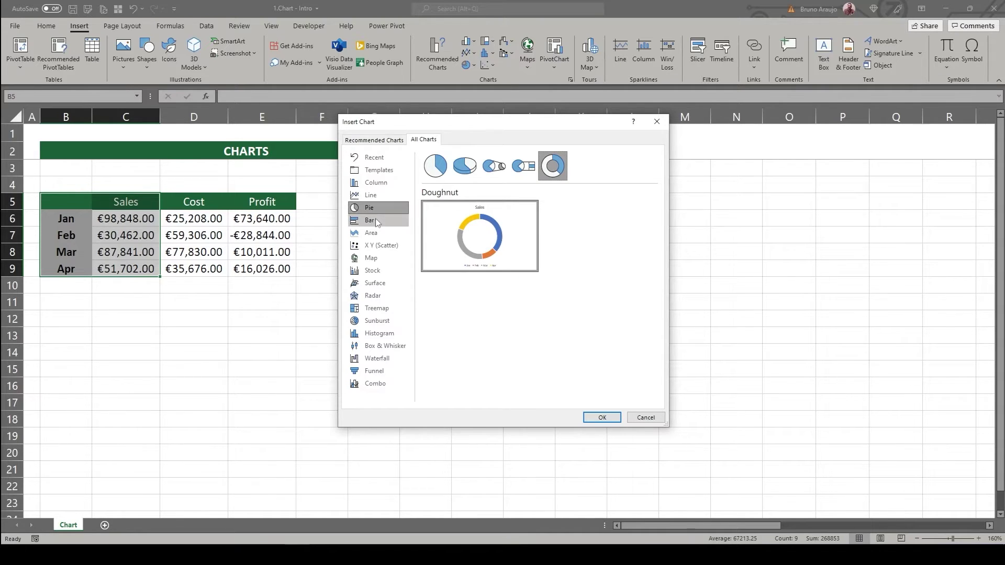
Examine the bar, area, scatter and filled map previews for the Sales data
click(376, 221)
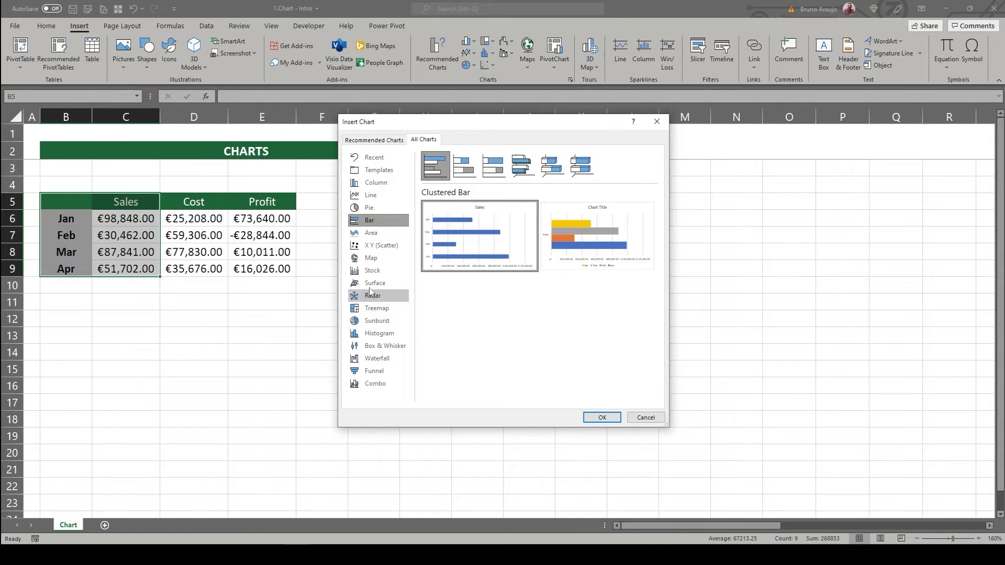
click(375, 234)
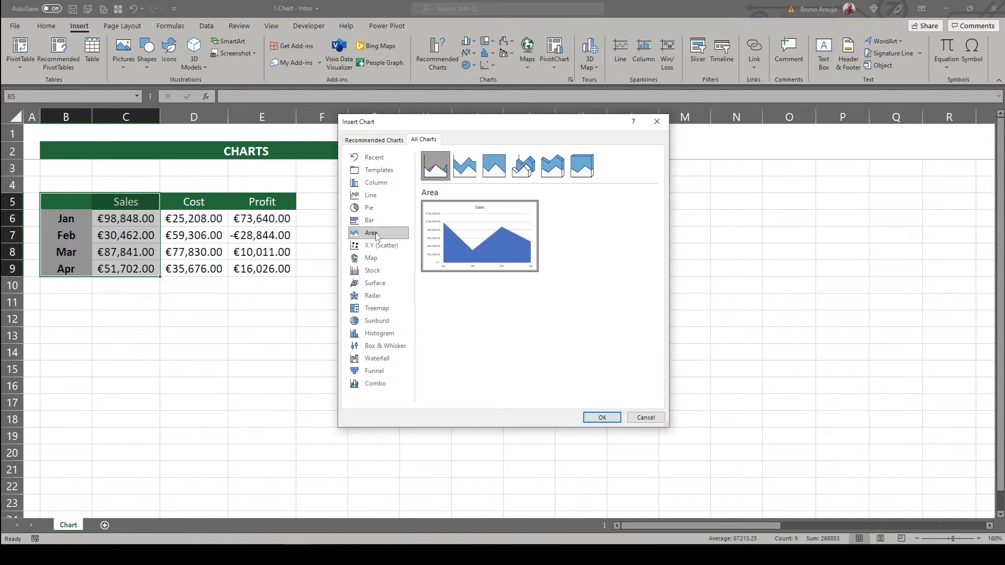
click(389, 247)
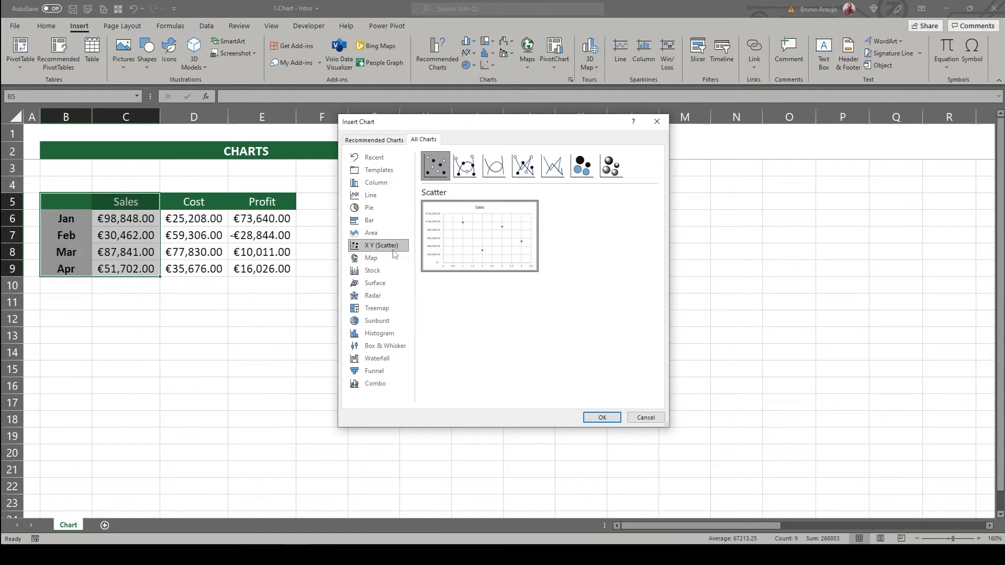
mouse_move(474, 243)
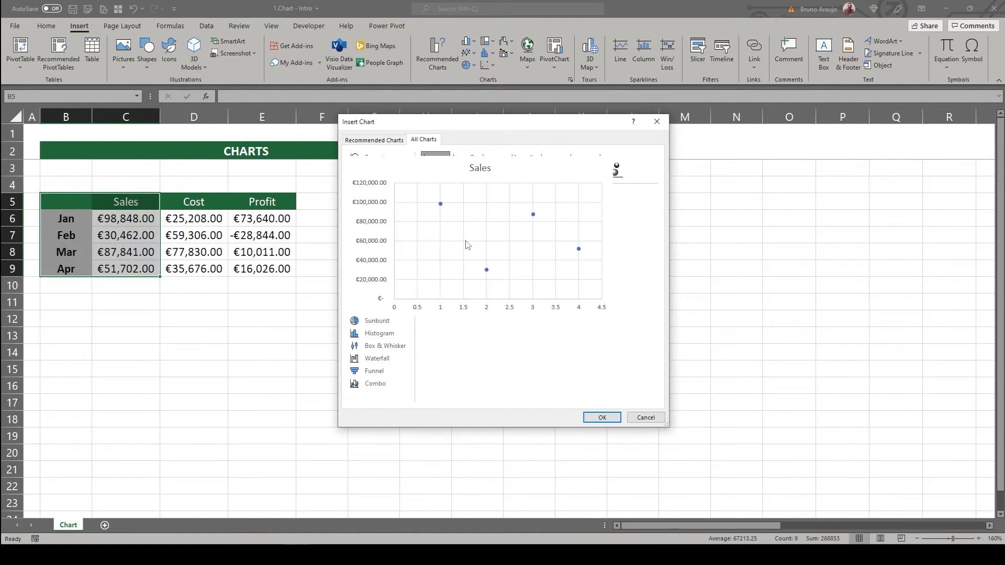
click(376, 257)
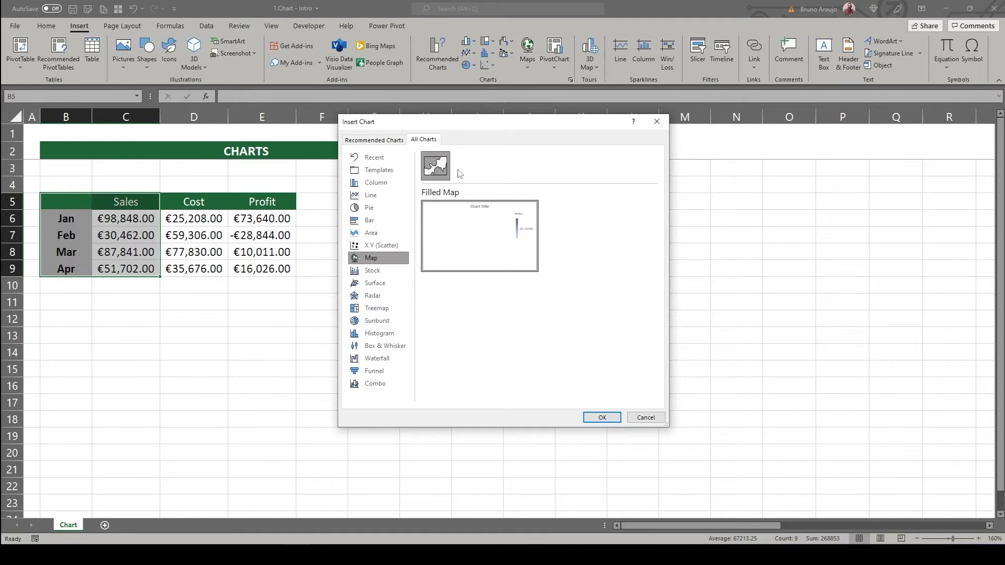
mouse_move(433, 237)
Examine the stock, surface, radar and treemap chart types for the Sales data
click(388, 272)
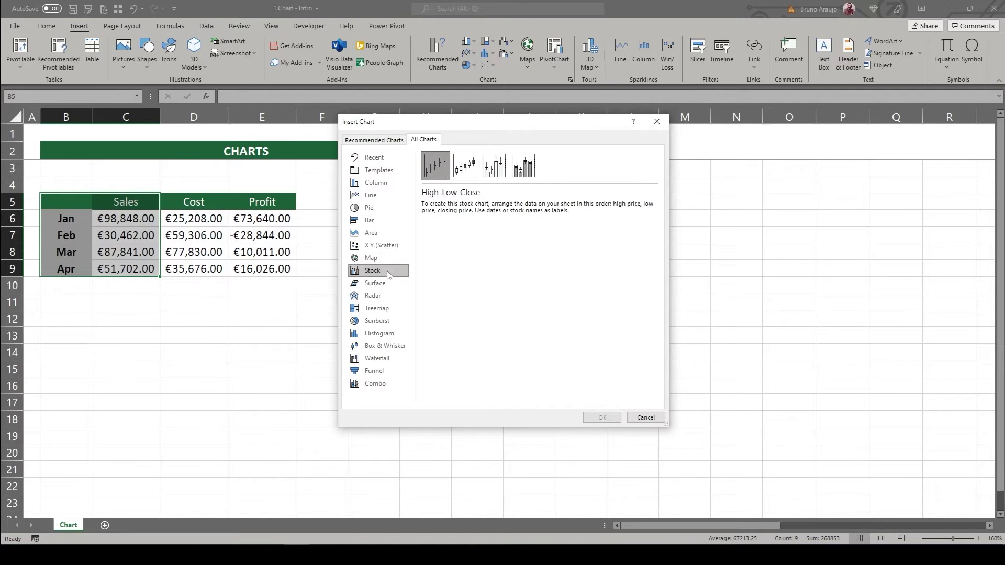
click(391, 284)
click(400, 293)
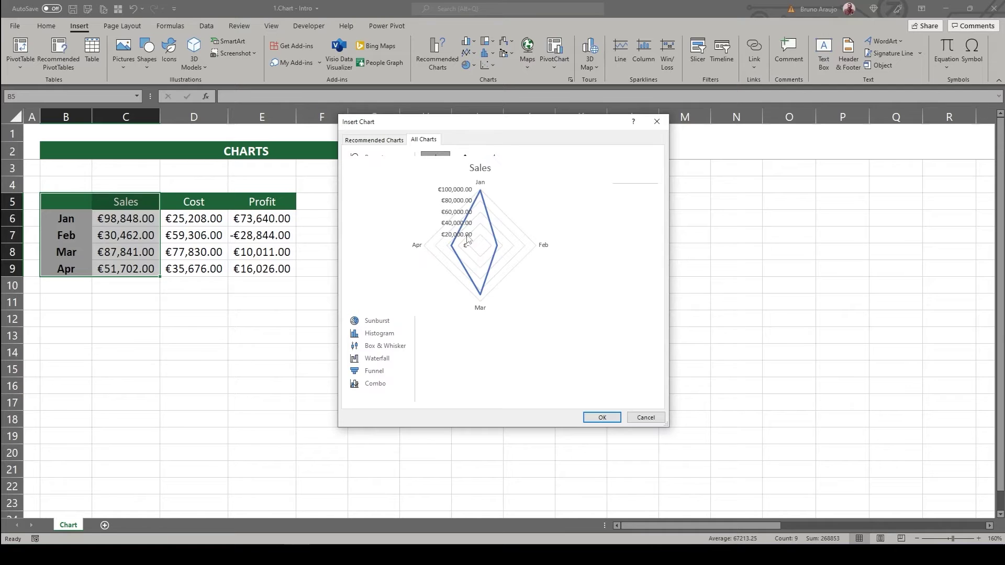
click(388, 306)
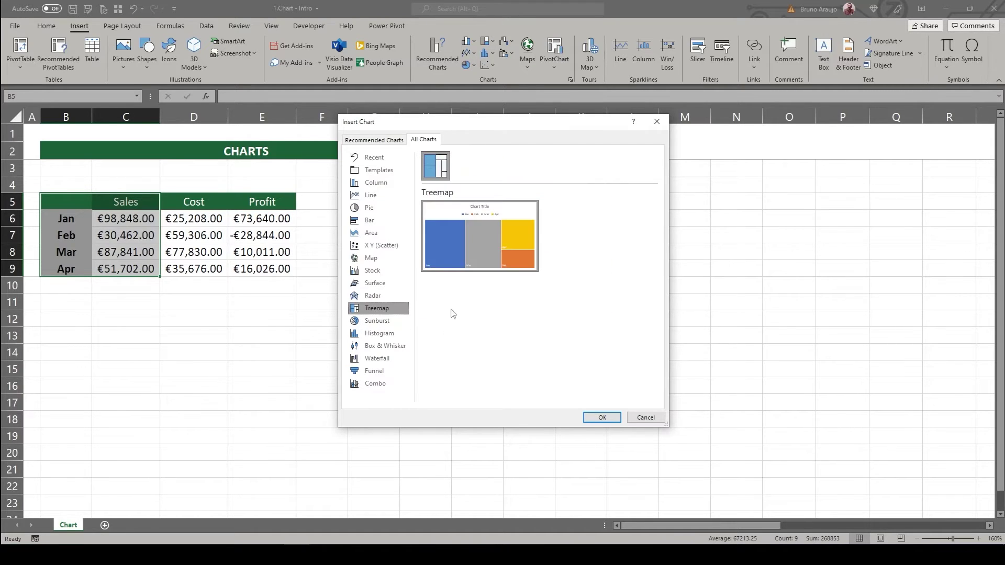
Compare the sunburst and histogram previews for the Sales data
click(395, 321)
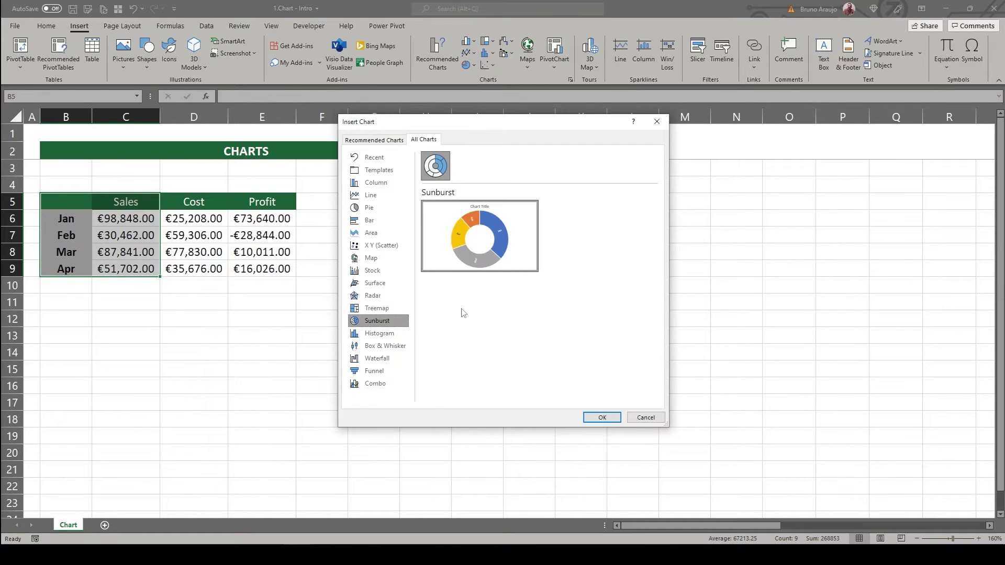
click(391, 335)
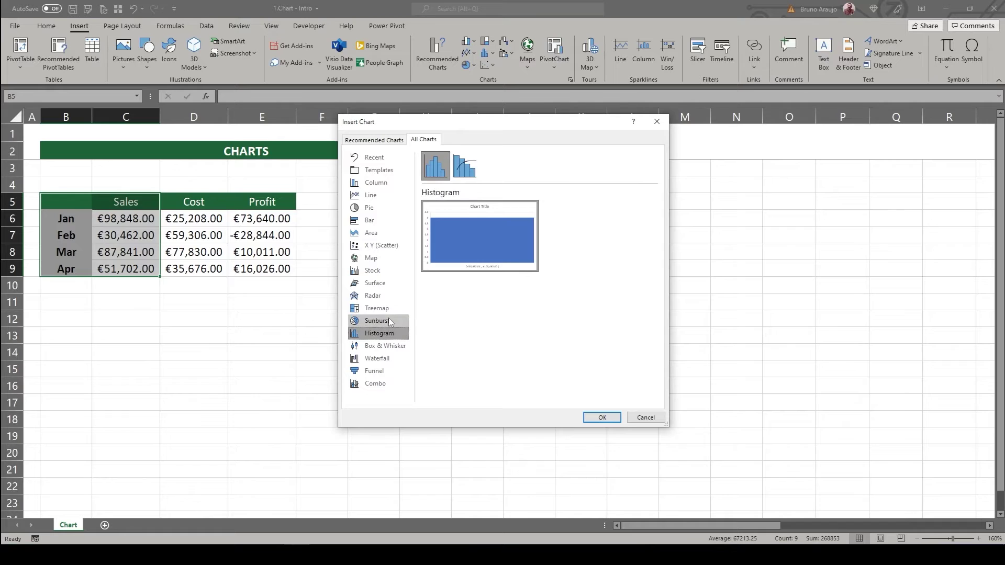
click(397, 323)
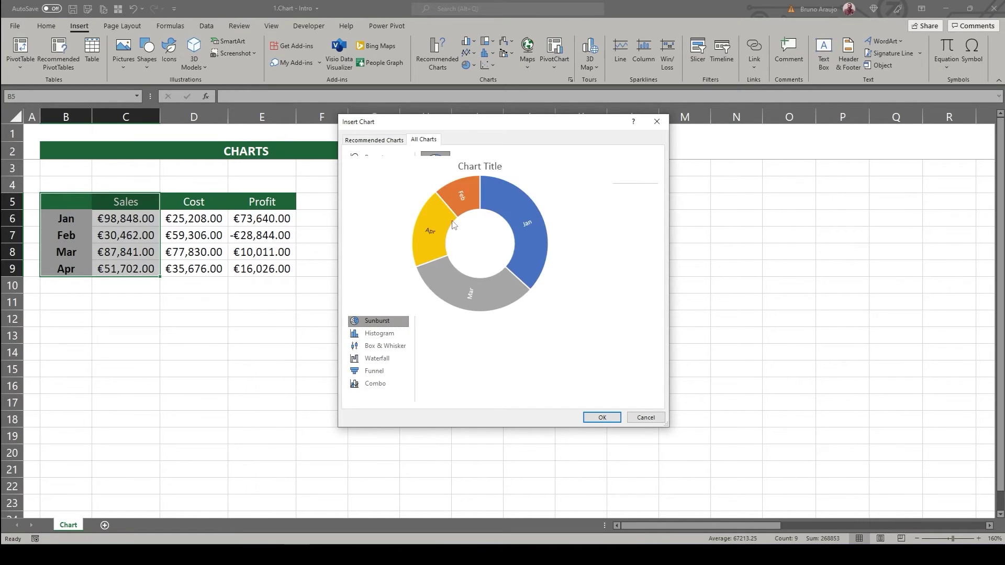
mouse_move(473, 237)
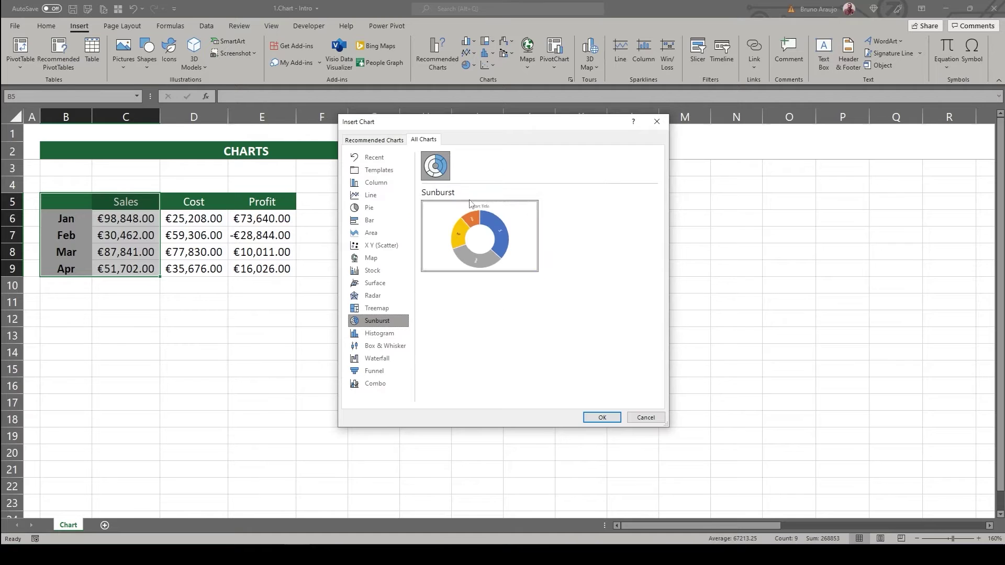
click(374, 333)
Examine the box and whisker, waterfall, funnel and combo chart types, and close the dialog without inserting a chart
click(382, 346)
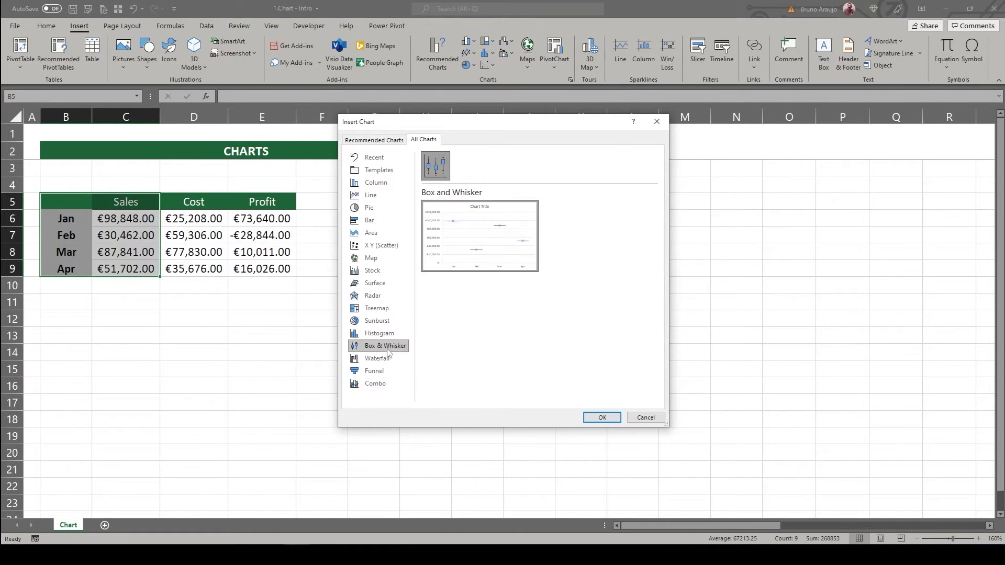
click(379, 359)
click(381, 371)
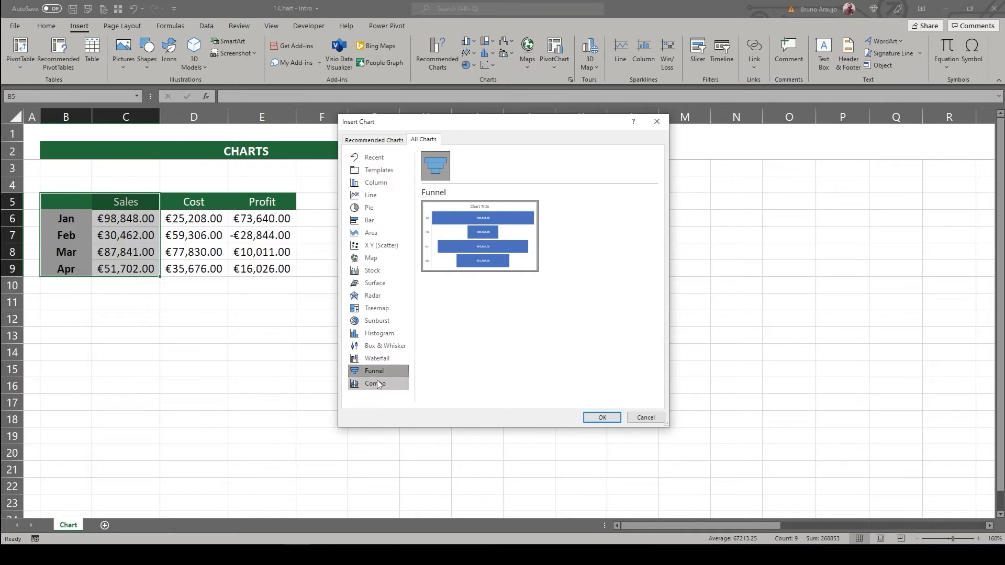
click(377, 384)
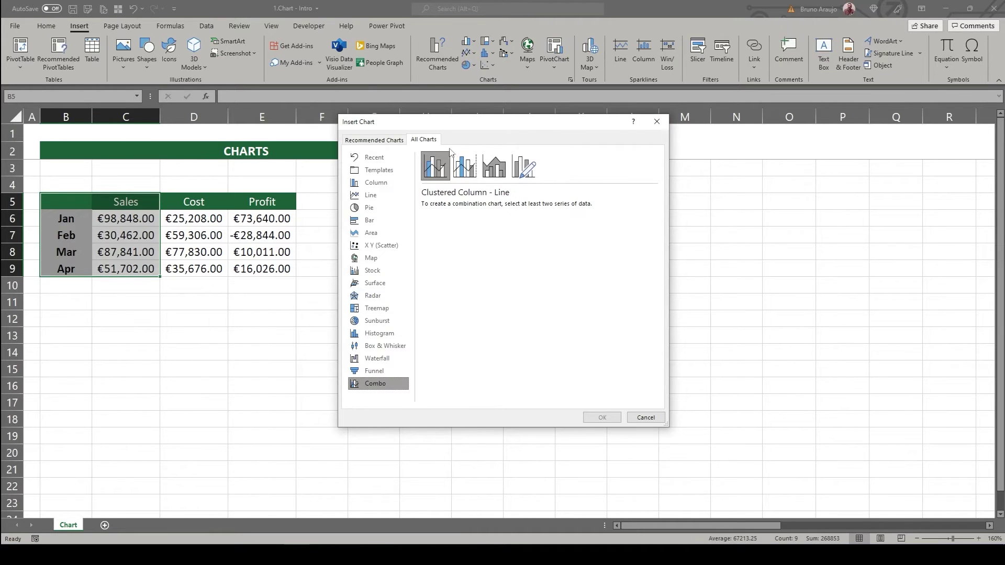
click(657, 121)
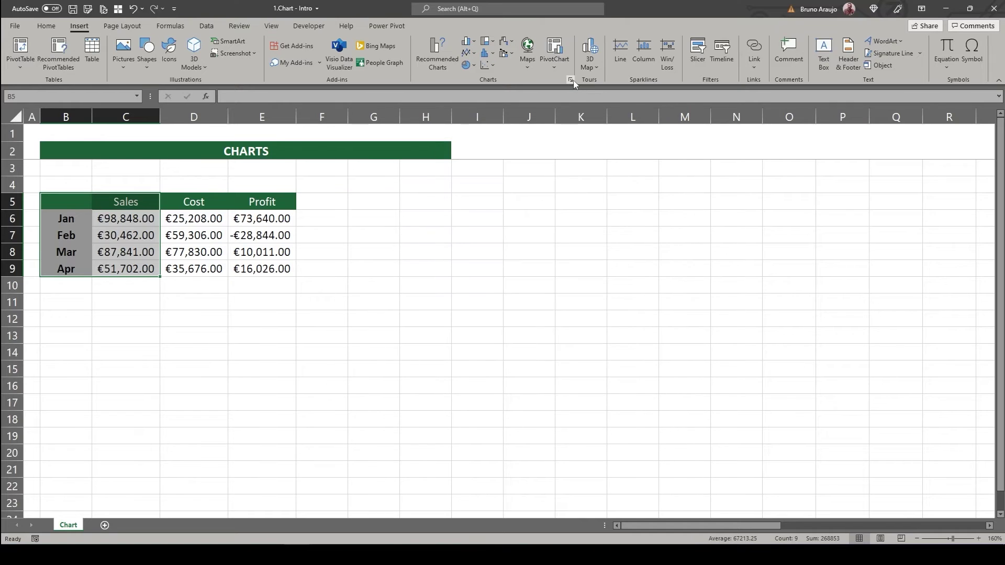
Insert a 2-D clustered column chart of the monthly Sales data
click(571, 80)
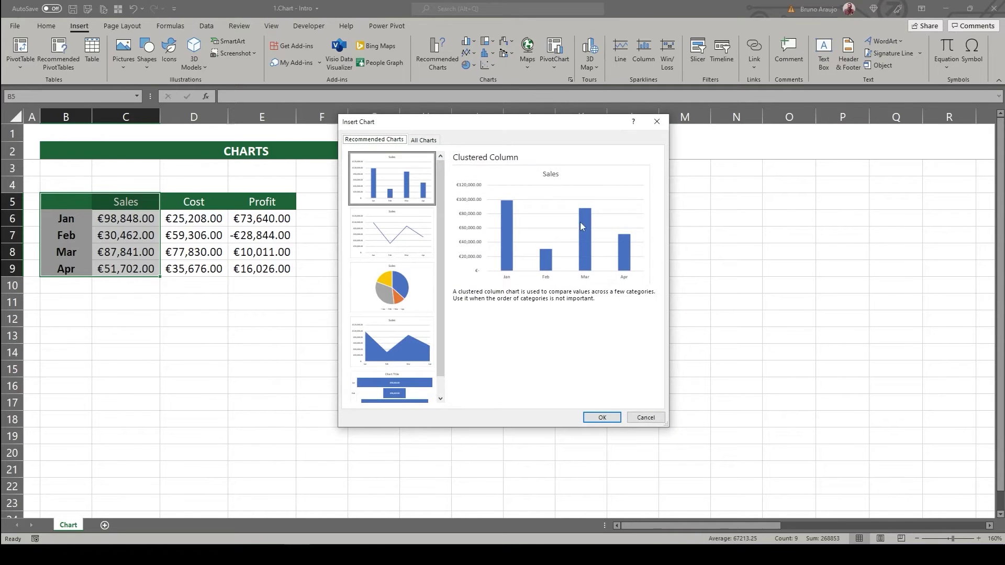
click(656, 122)
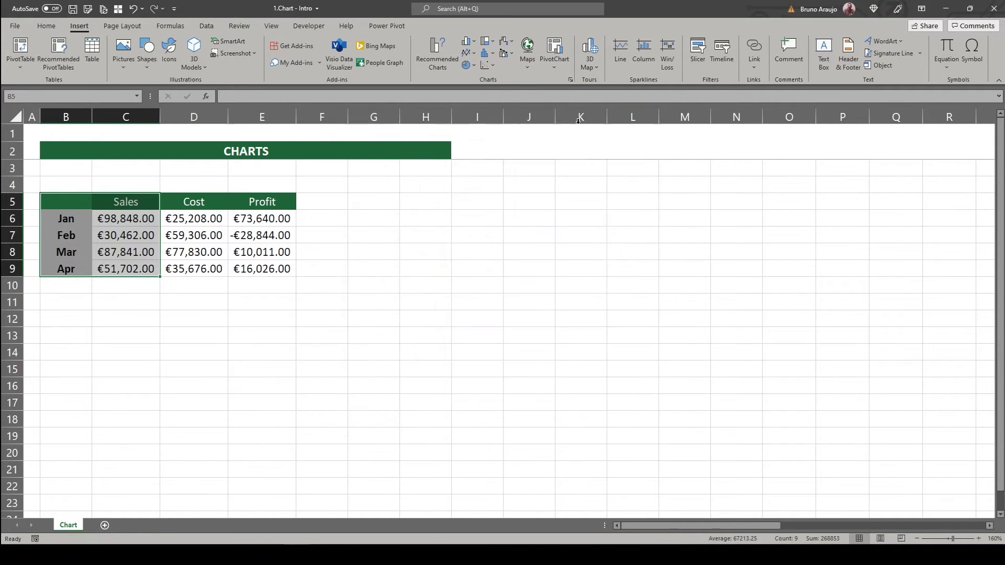
click(471, 42)
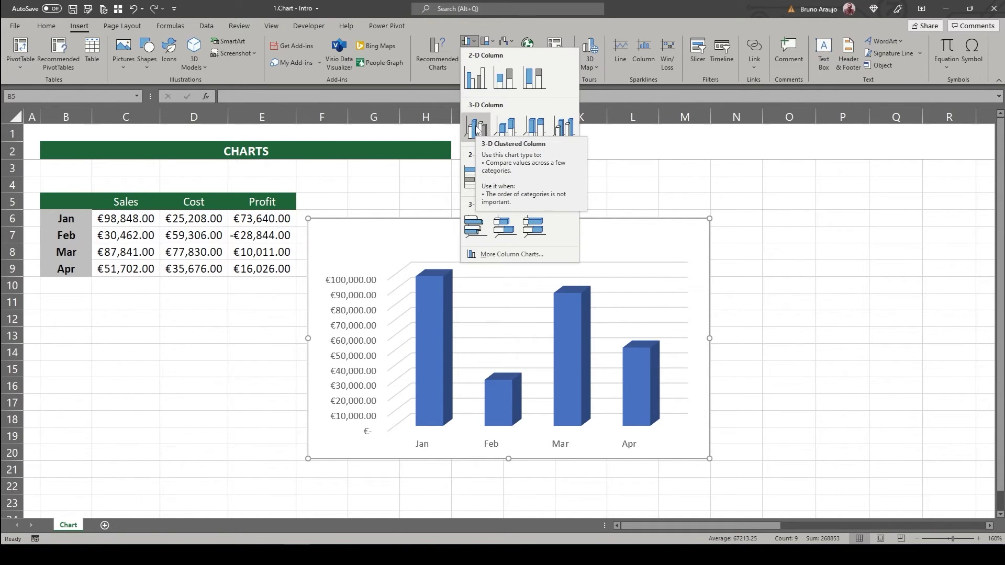
click(484, 86)
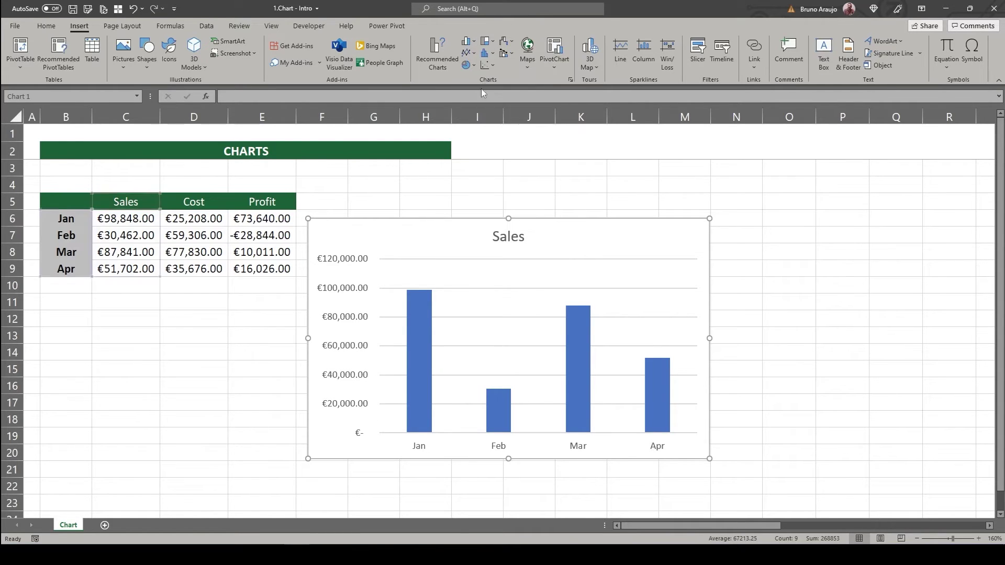
Move the Sales chart beside the data table and shrink it to about 7 cm high by 11.4 cm wide, spanning roughly G4 to N17
drag(445, 219, 496, 192)
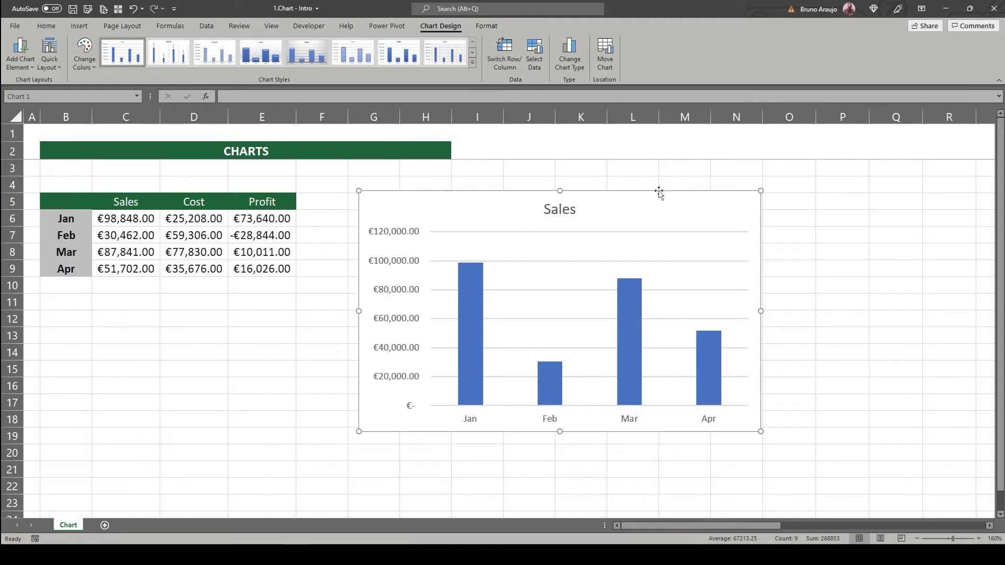
drag(641, 205, 660, 184)
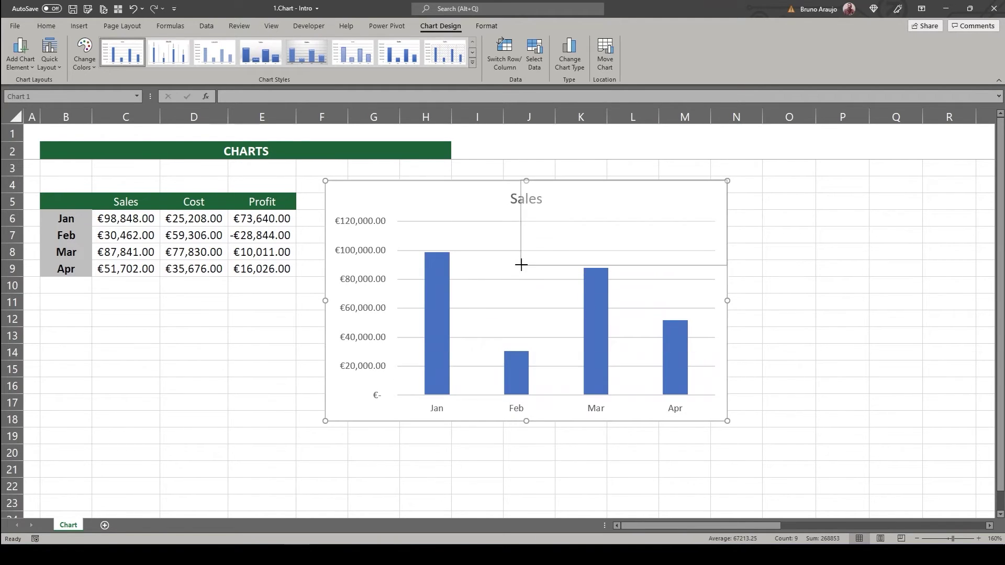
drag(325, 422, 365, 404)
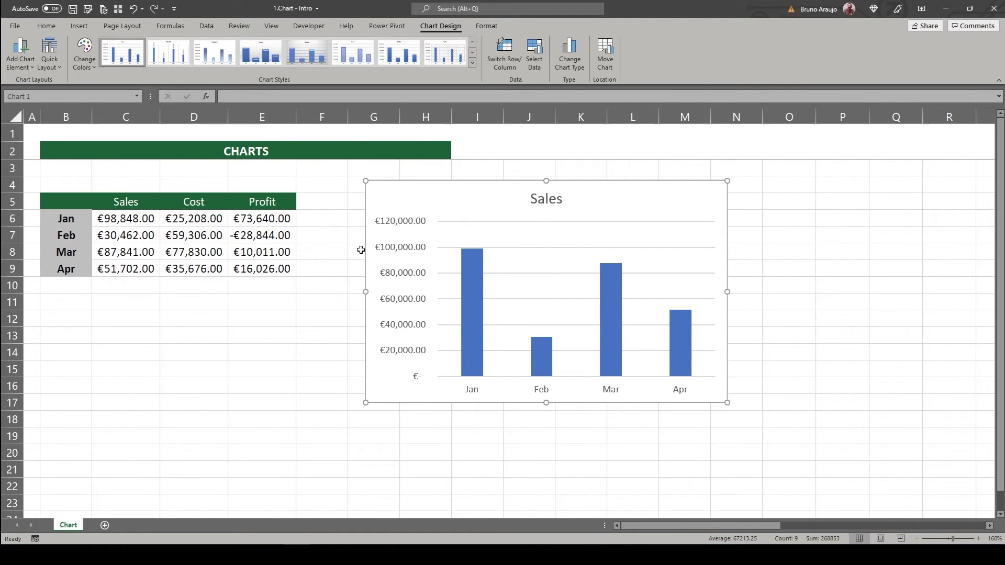
Compare the tools offered with the chart selected and deselected, and examine the chart design and formatting commands
click(281, 312)
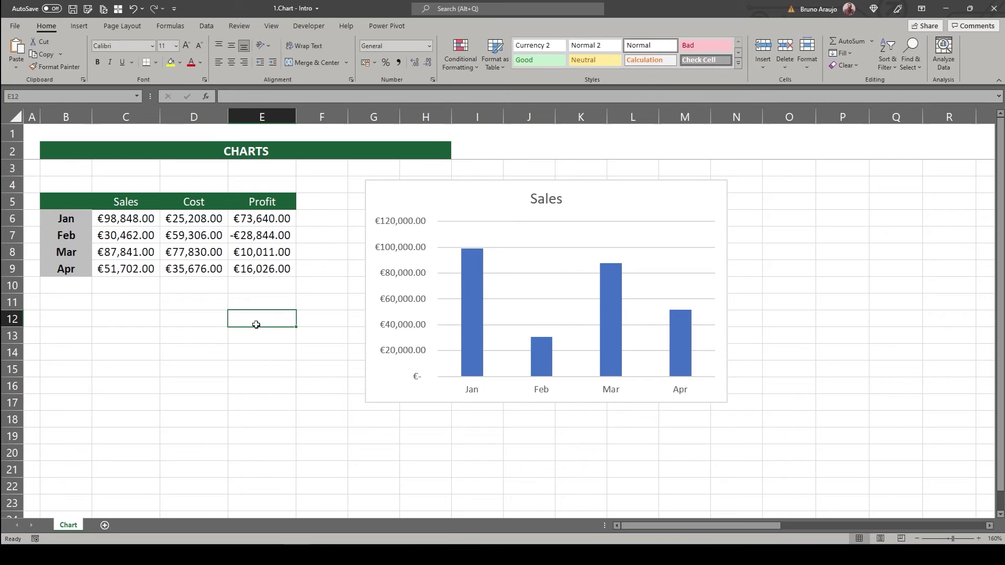
click(496, 211)
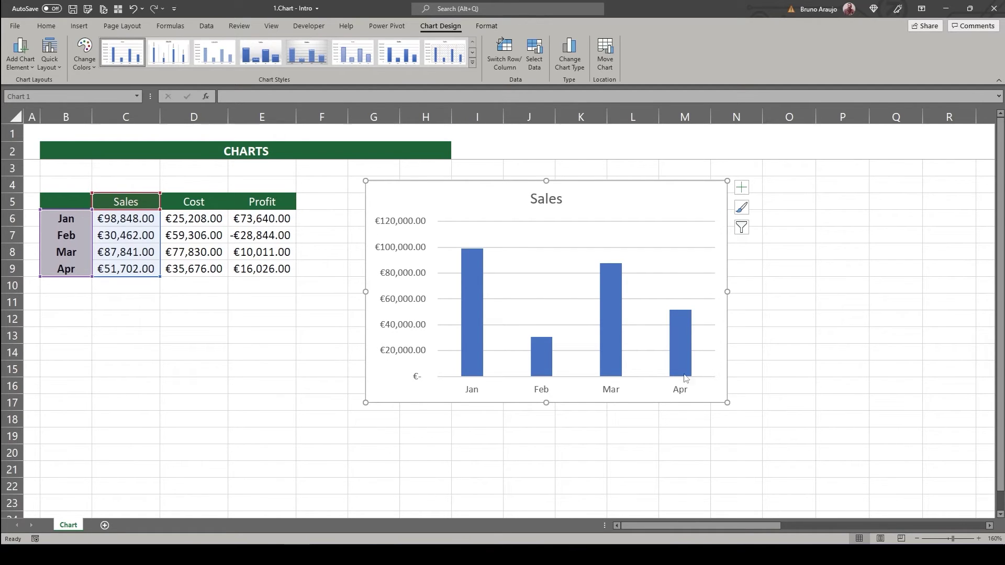
click(281, 318)
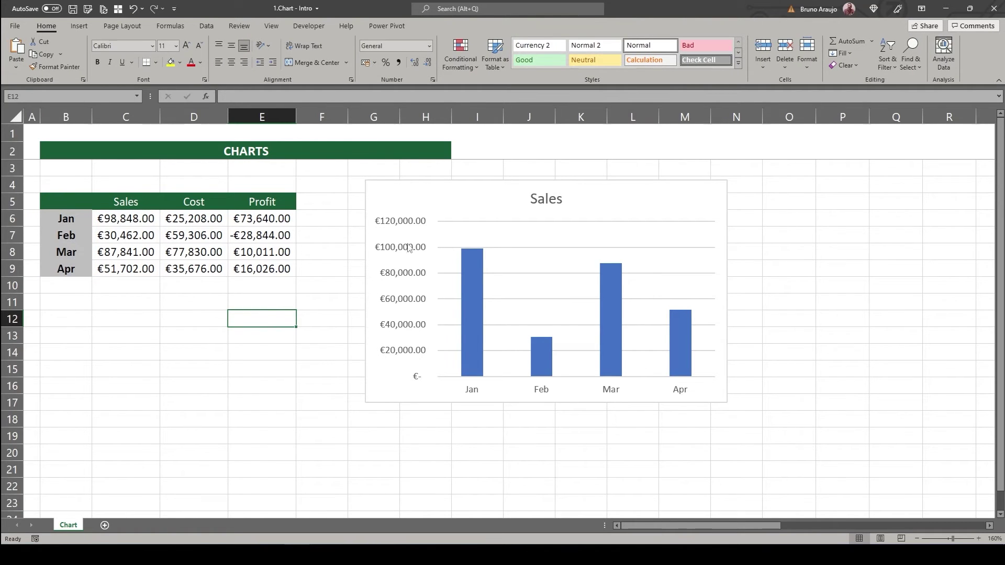
click(504, 193)
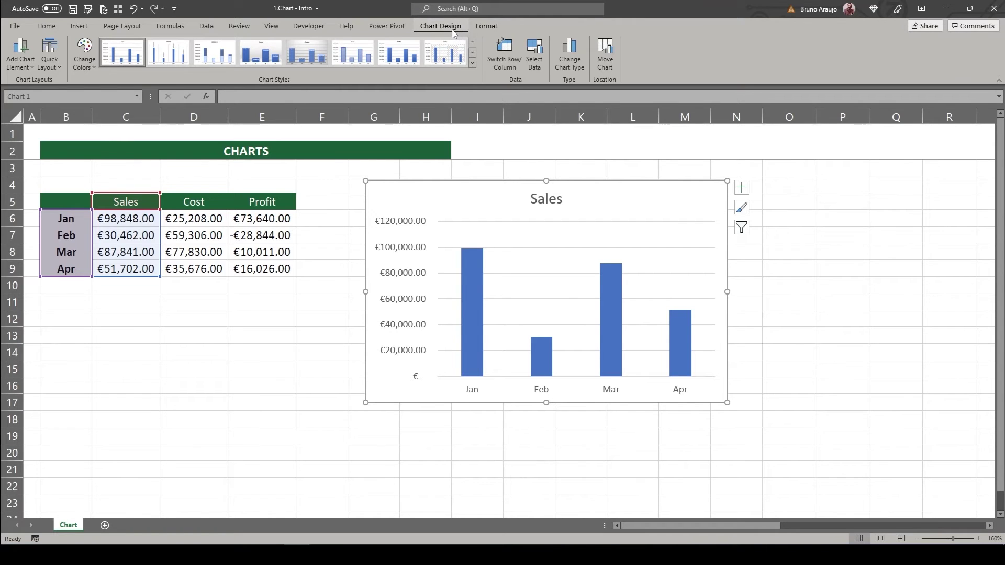
click(485, 27)
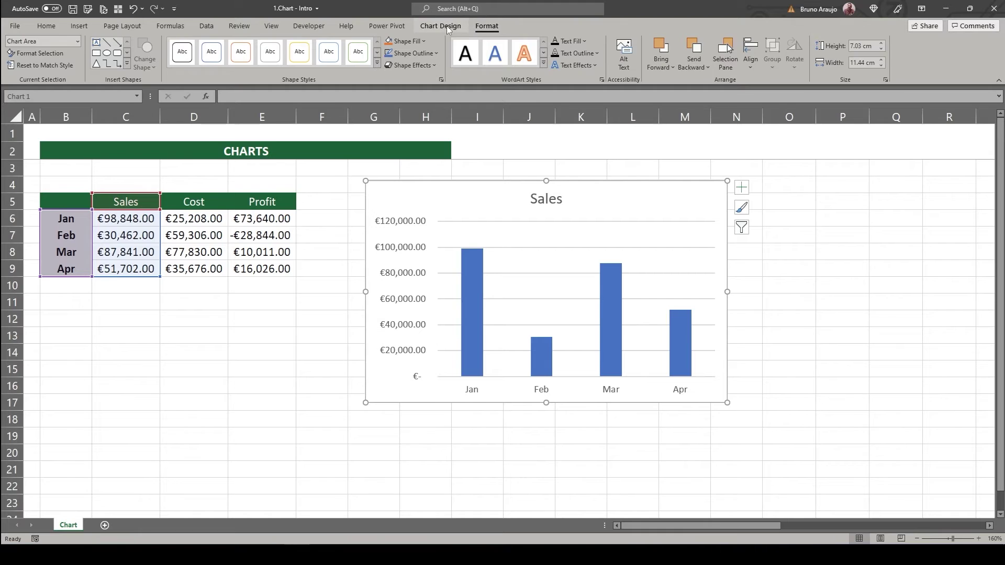
click(454, 28)
click(482, 27)
click(456, 27)
click(476, 27)
click(443, 27)
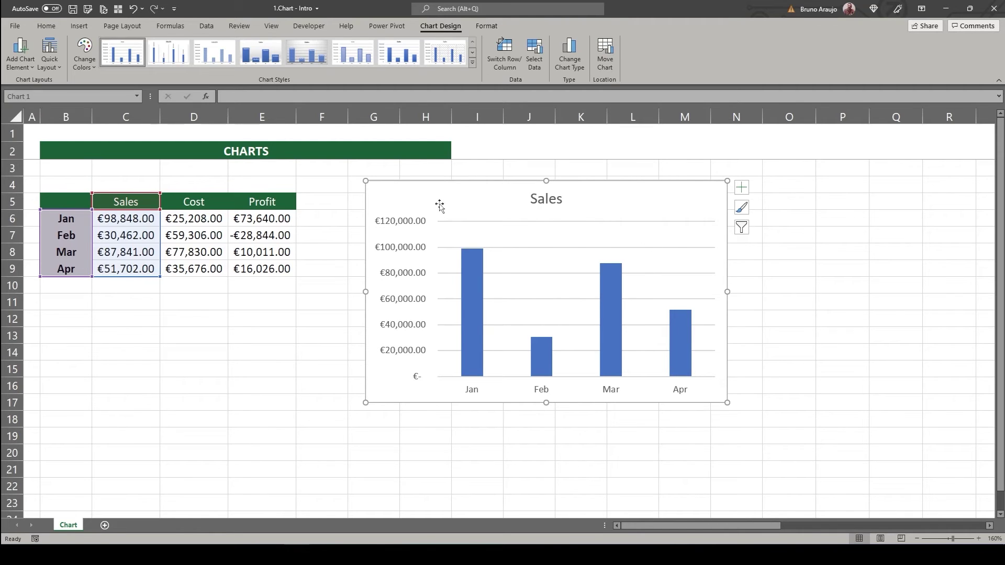
Examine the Sales chart's individually selectable parts: data series, single columns, gridlines, both axes and chart title
click(478, 275)
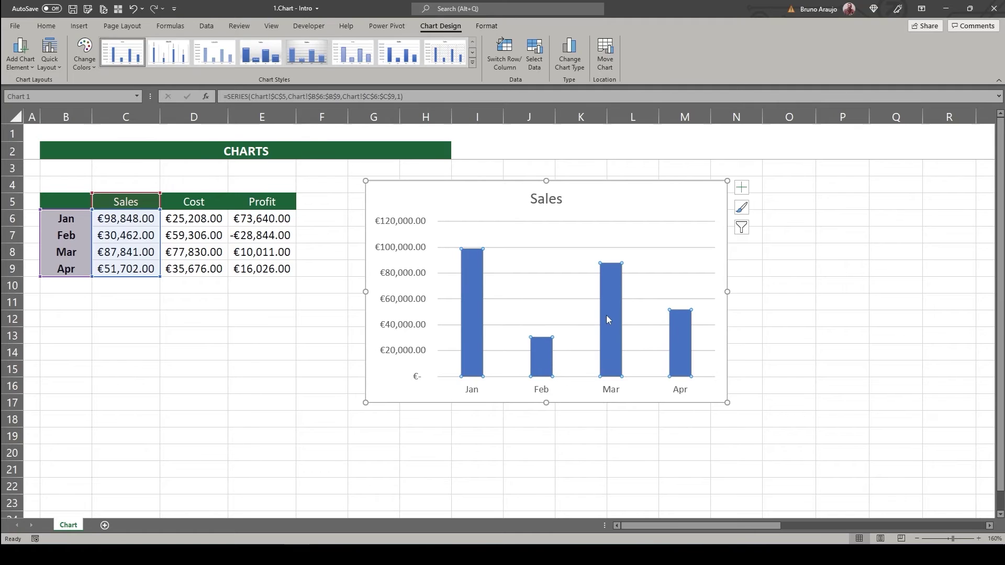
click(678, 332)
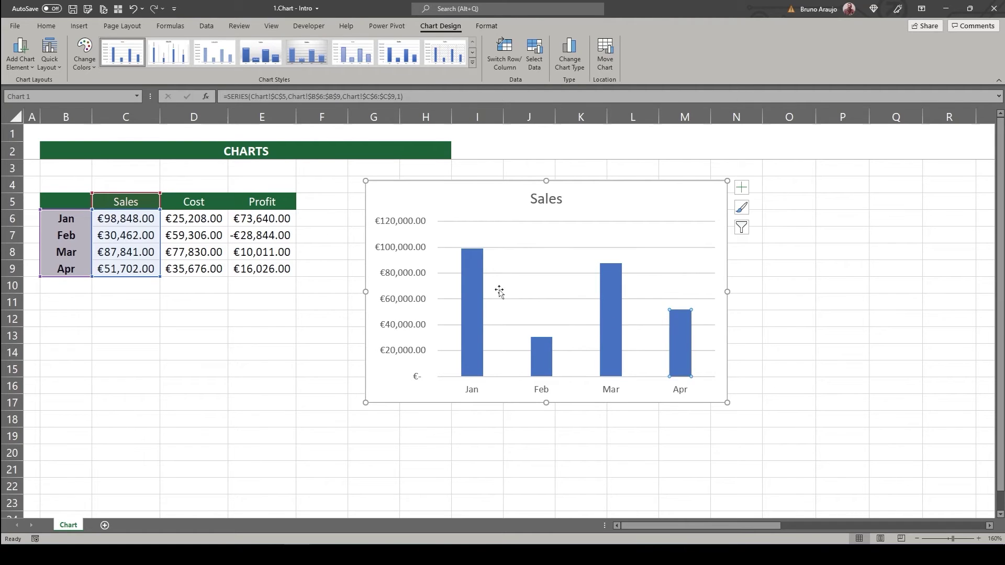
click(473, 272)
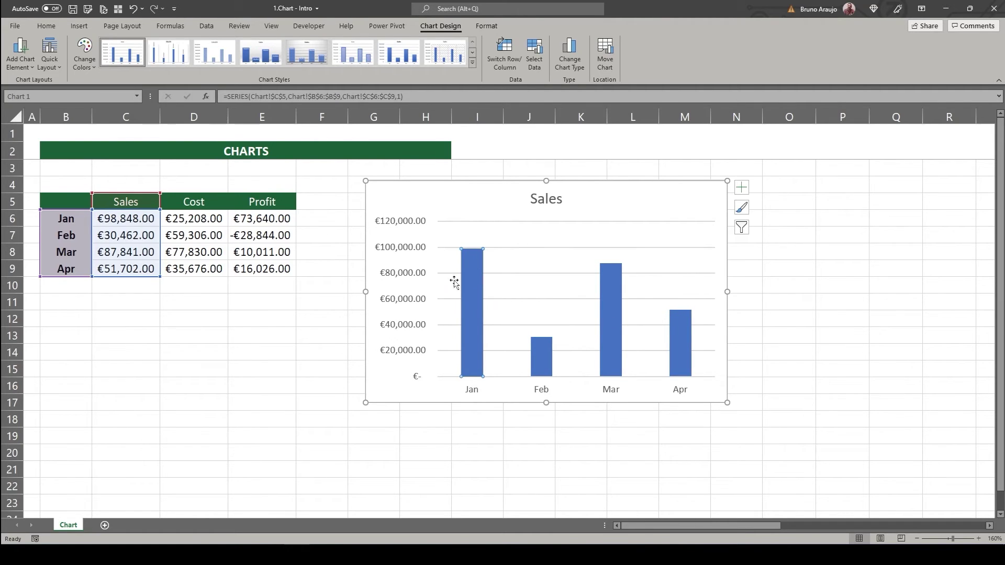
click(533, 247)
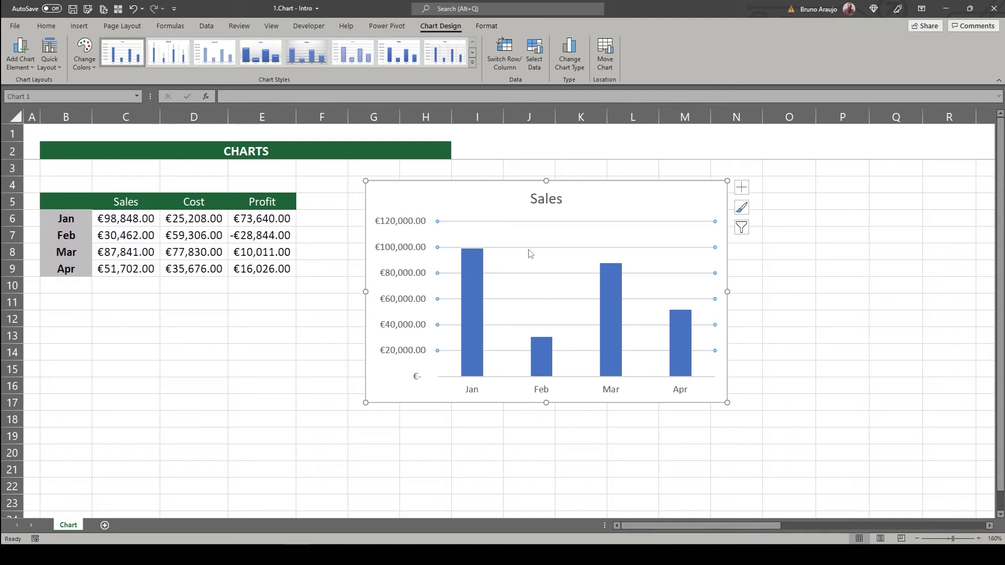
click(407, 227)
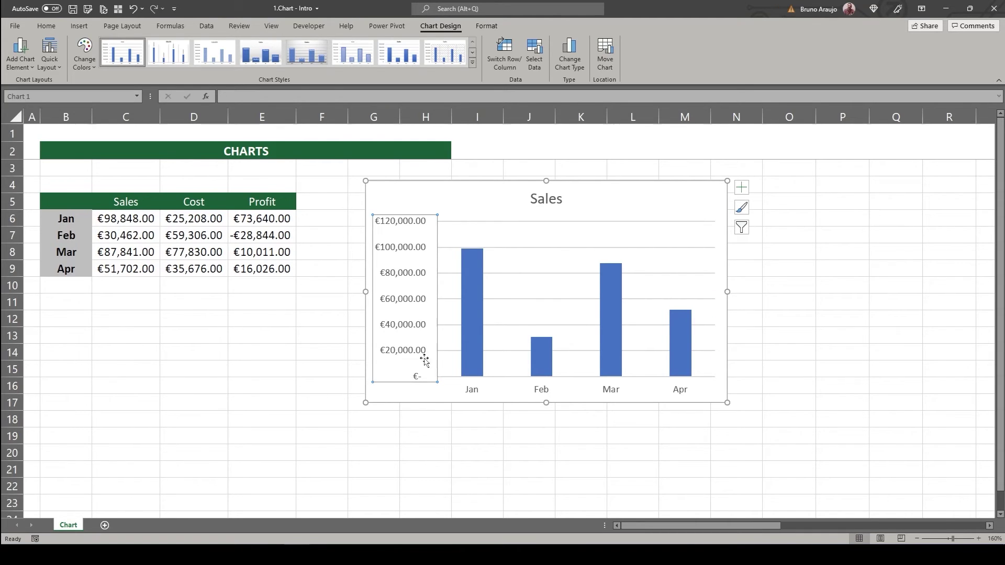
click(473, 396)
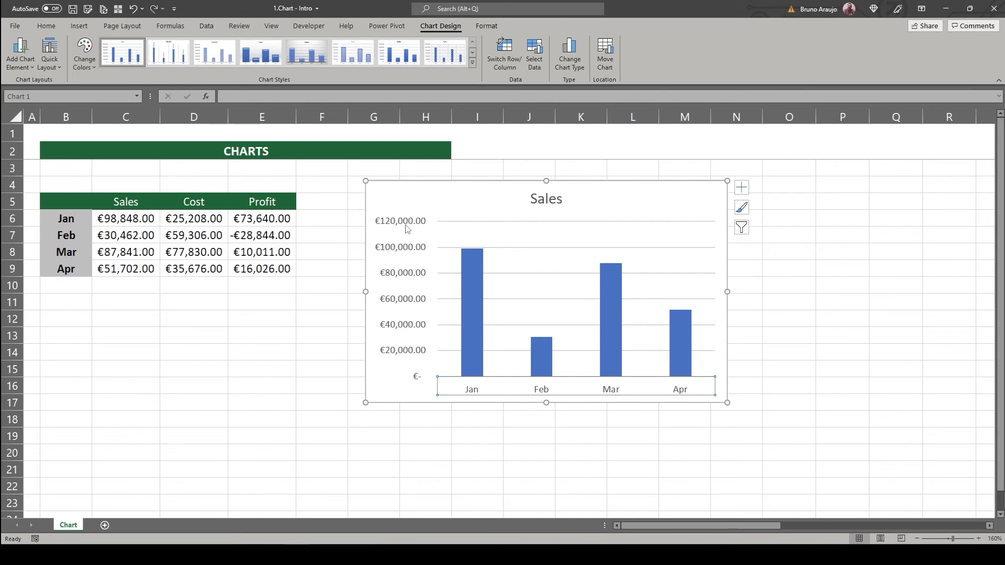
click(398, 238)
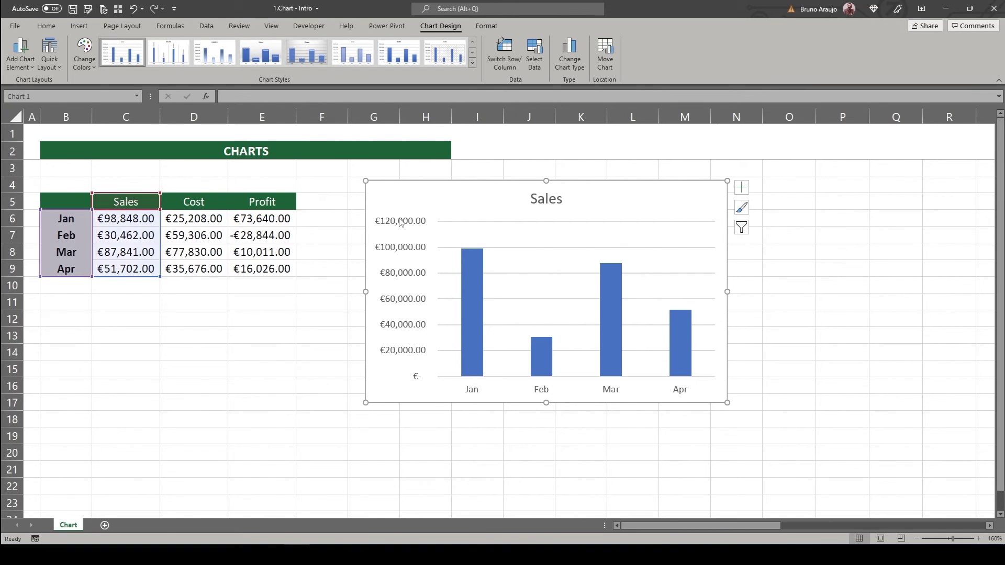
click(397, 225)
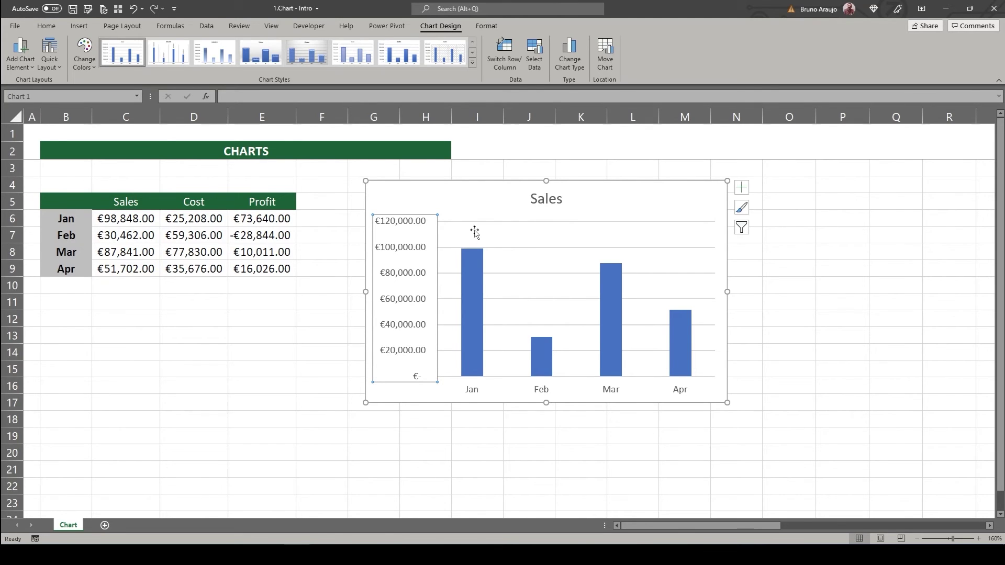
click(520, 198)
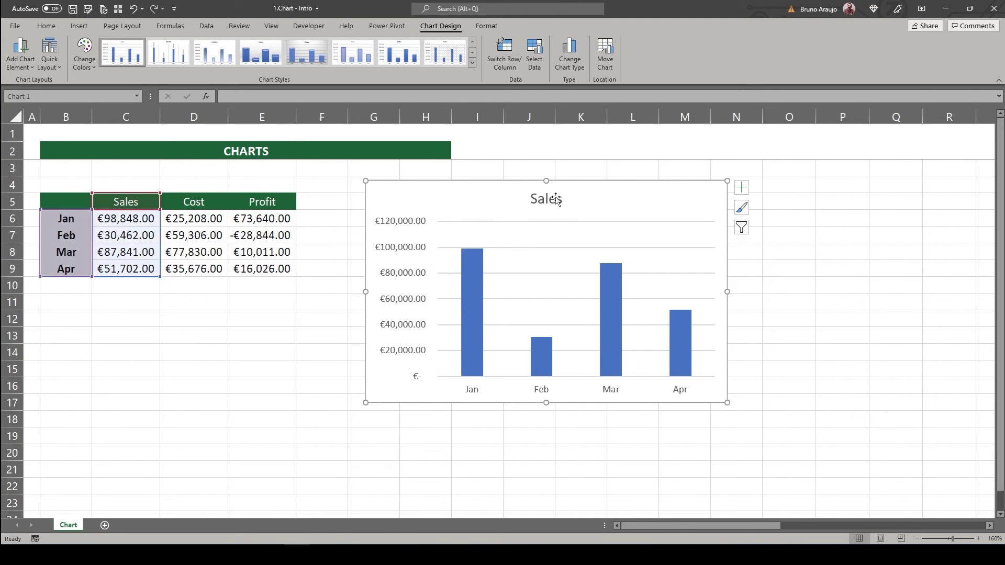
click(557, 198)
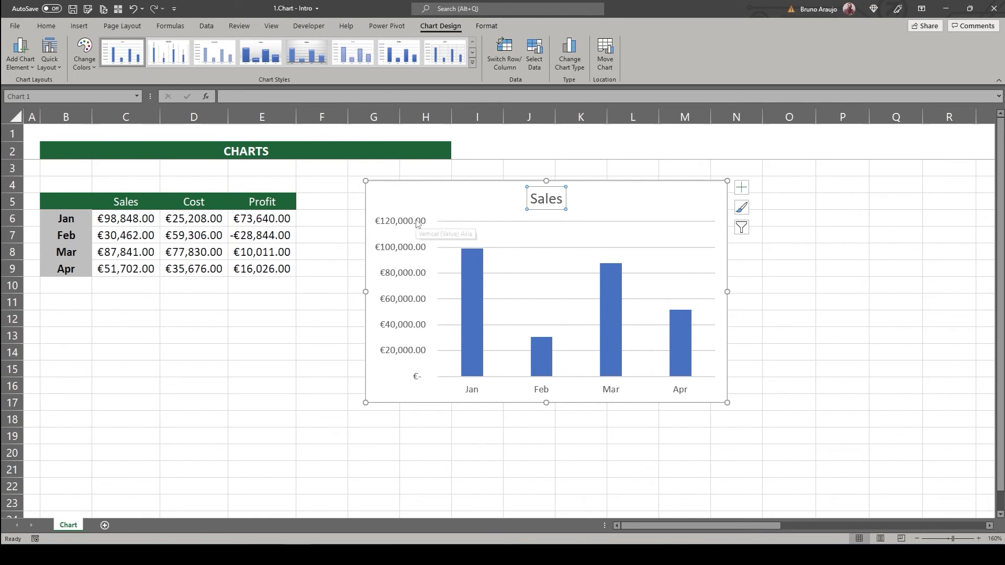
Try removing the vertical value axis from the Sales chart and undo the deletion
click(420, 255)
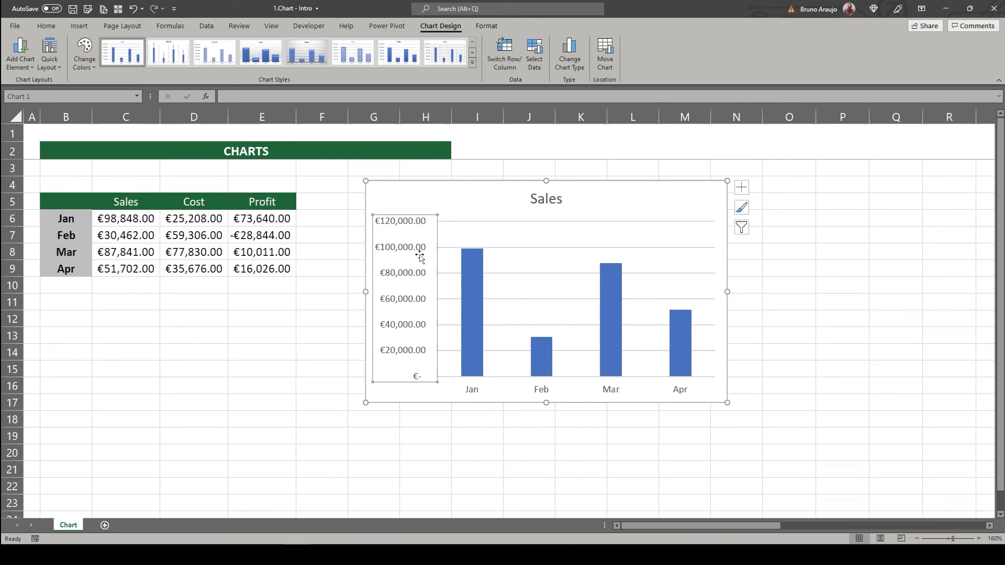
key(Delete)
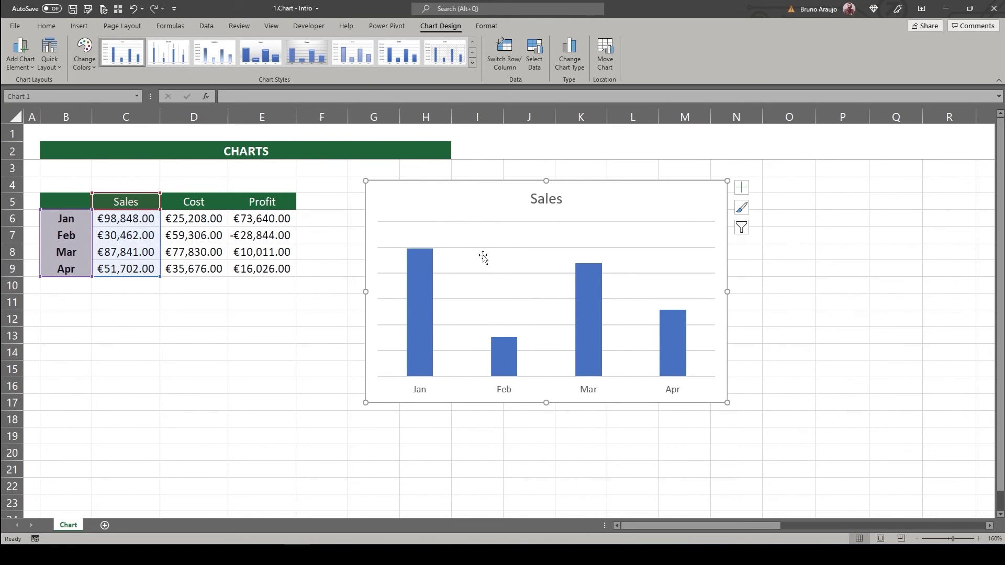
key(ctrl+z)
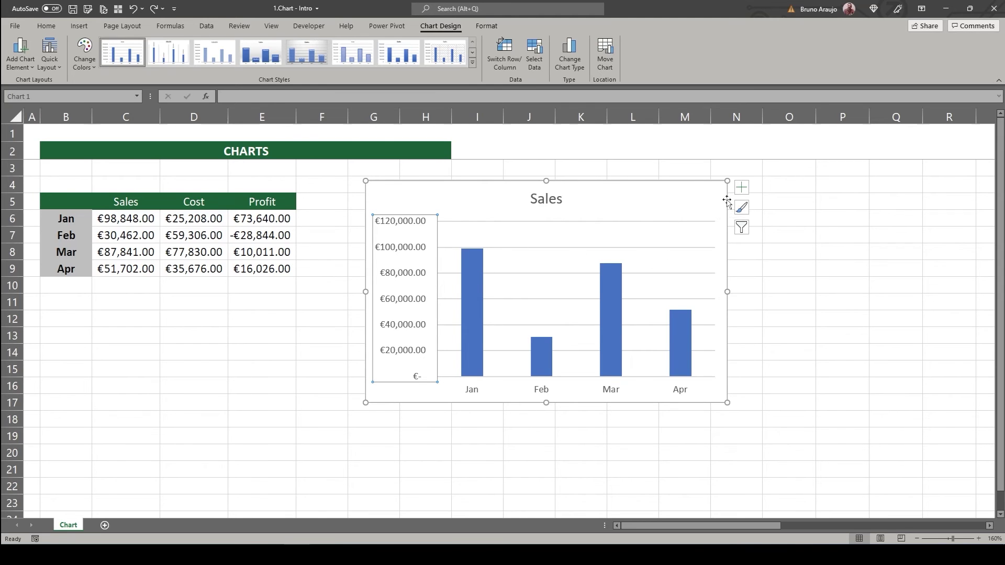
Examine the list of chart elements for the Sales chart and preview alternative chart styles such as Style 2 and Style 9
click(474, 192)
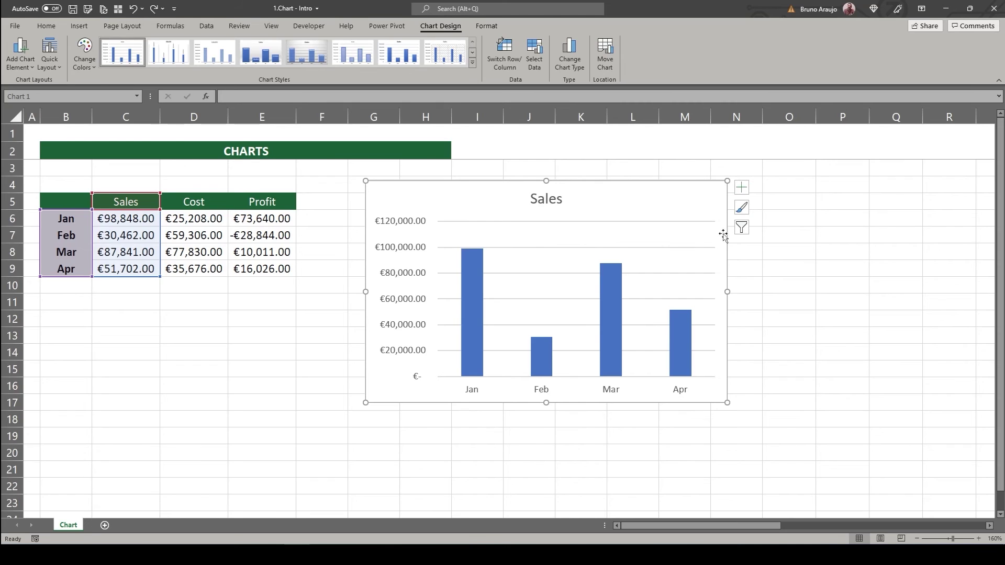
click(742, 187)
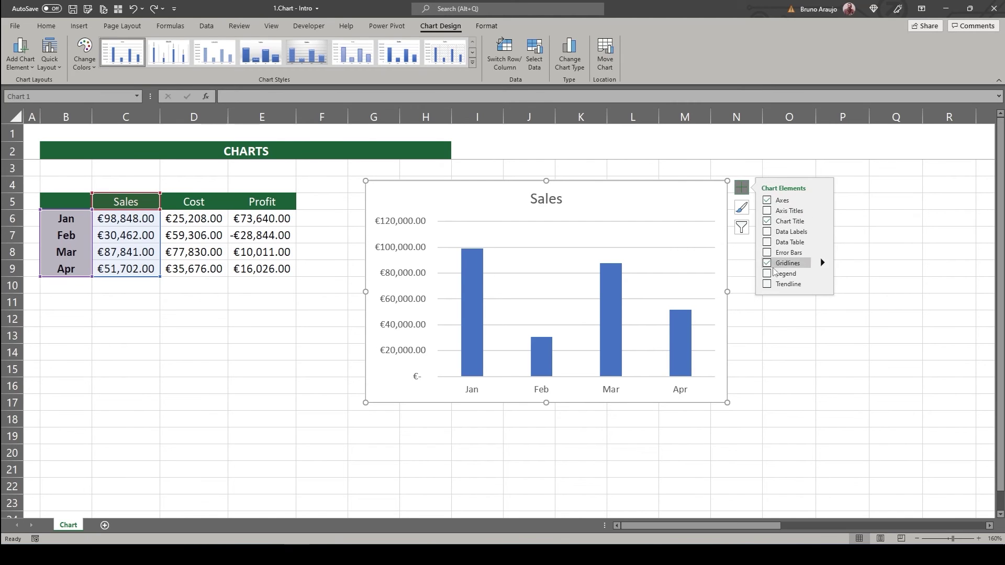
click(743, 207)
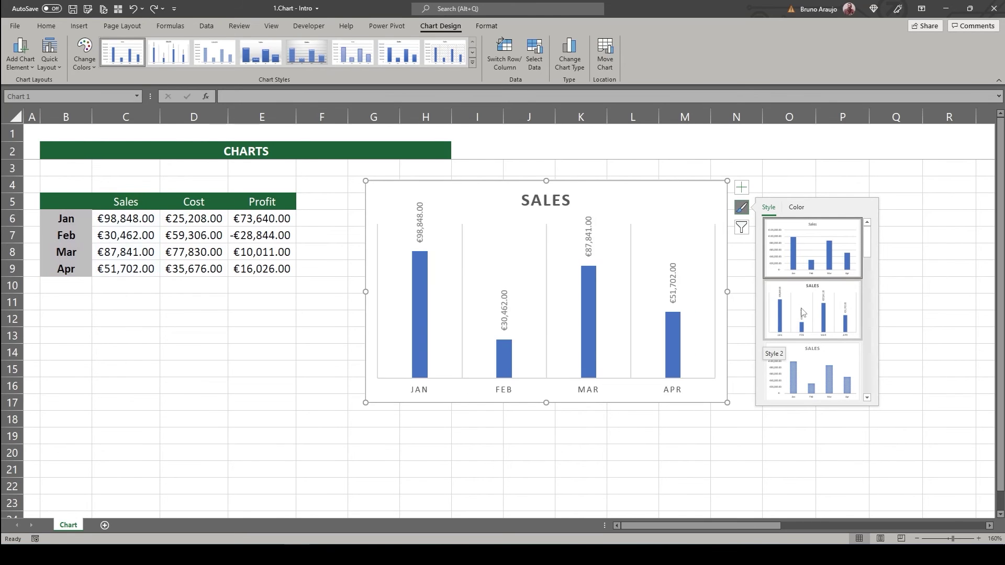
scroll(809, 359, down, 2)
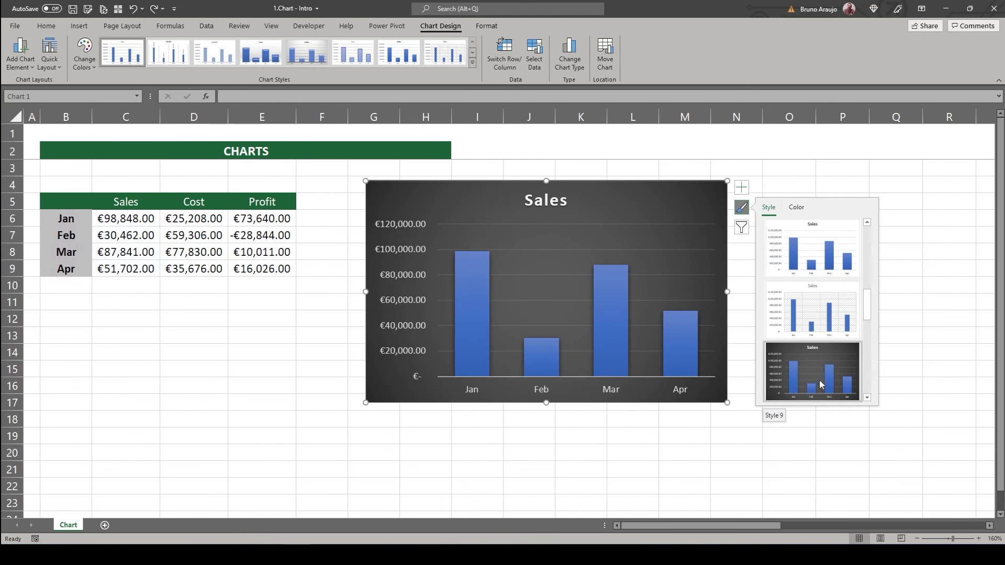
scroll(820, 383, down, 2)
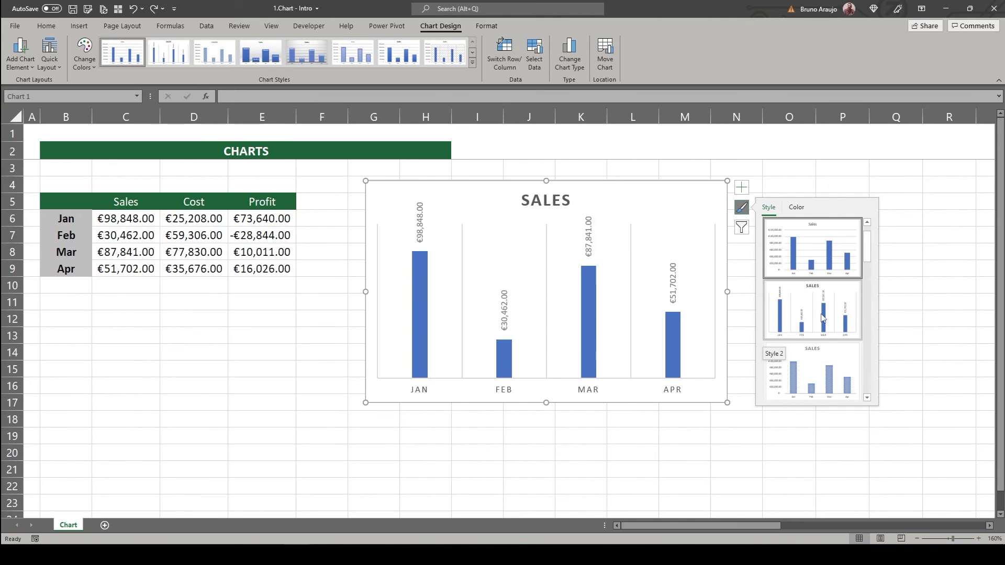
scroll(825, 314, up, 4)
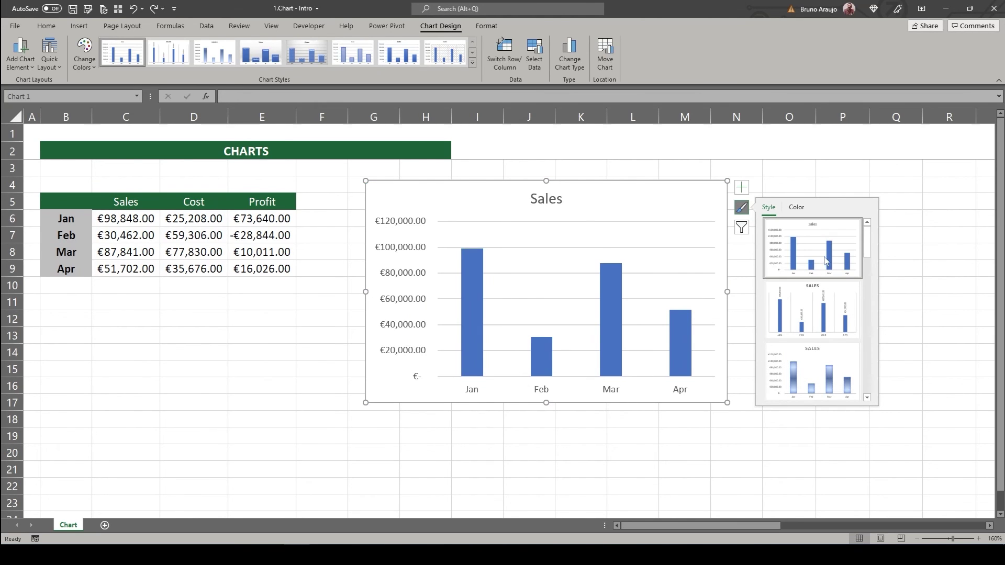
Filter the Apr category out of the Sales chart and restore it with the chart filter
click(742, 228)
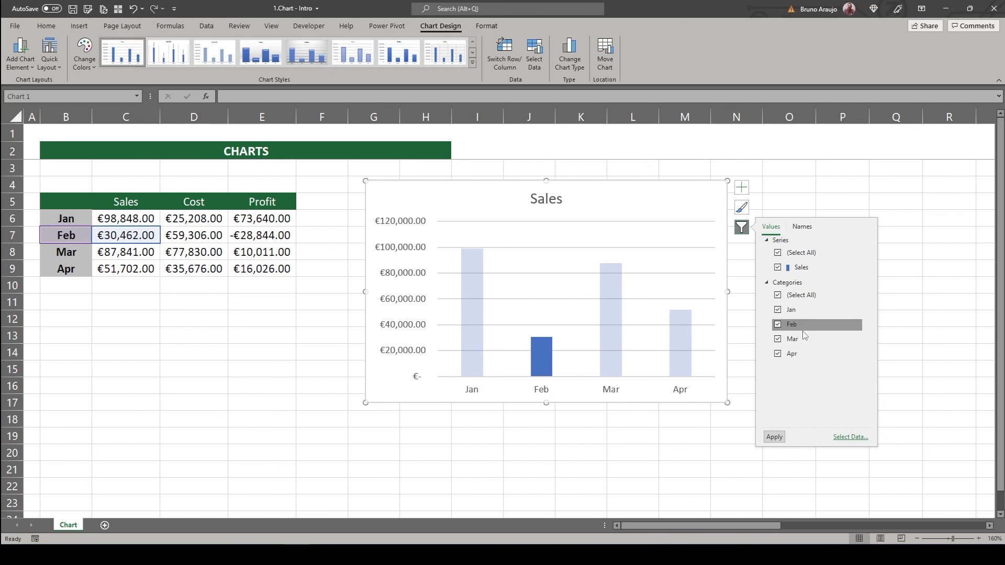
click(777, 355)
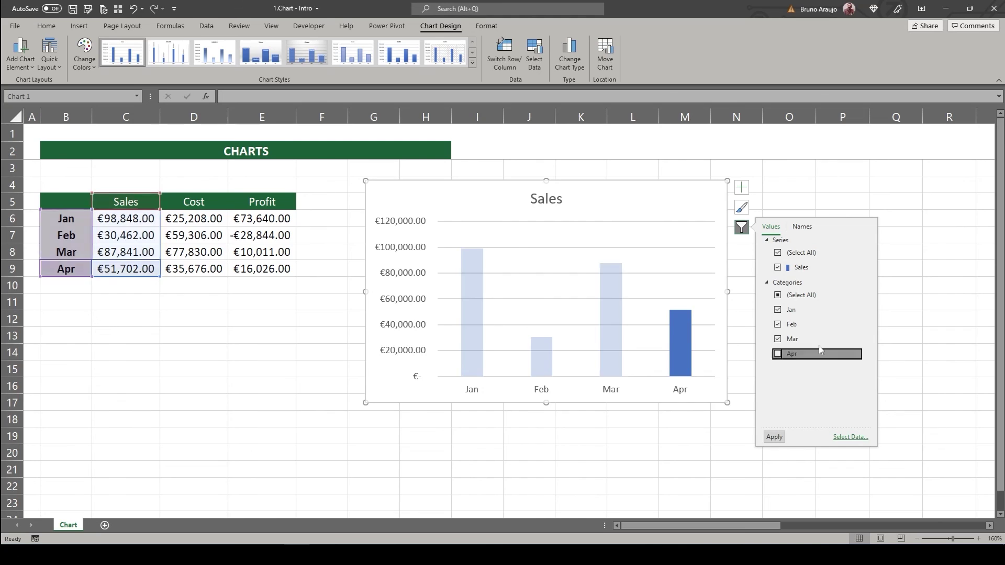
click(775, 437)
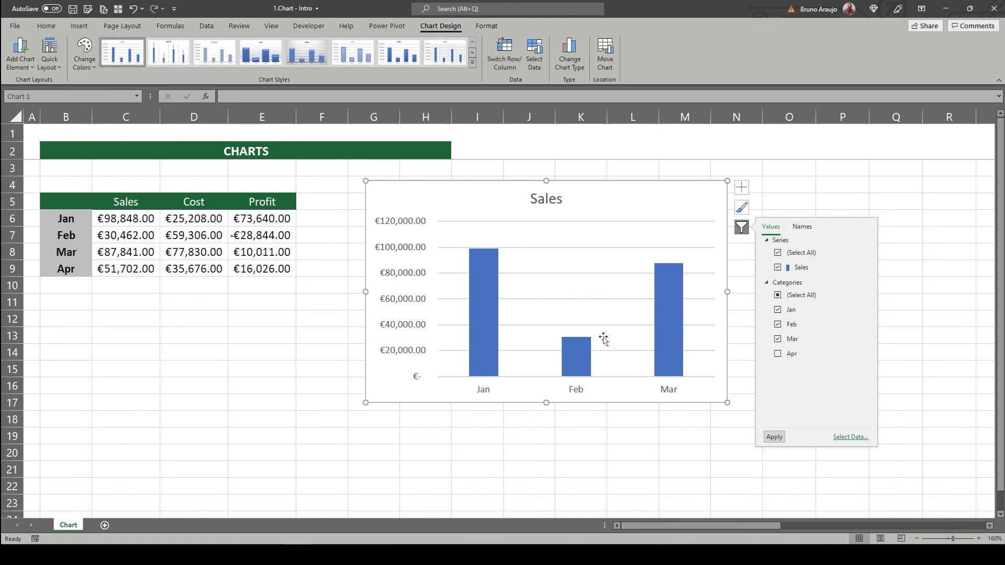
click(778, 355)
click(774, 437)
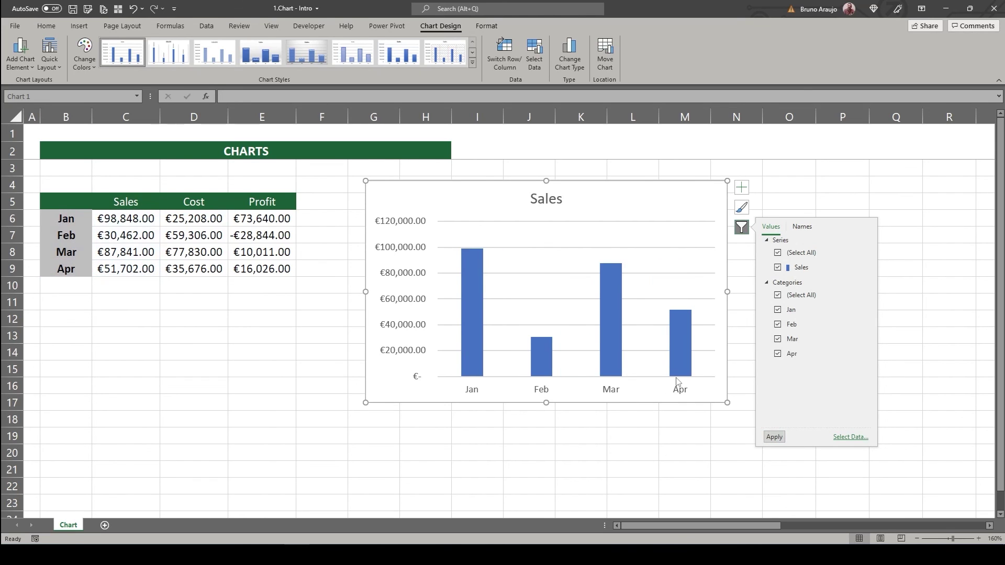